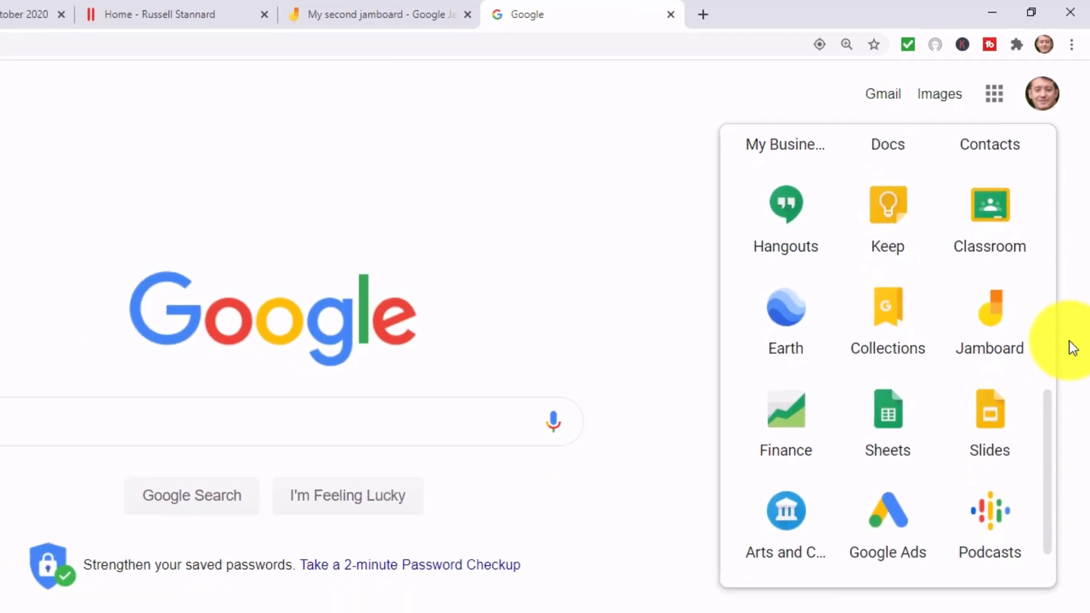
- Open Jamboard from the Google apps and create a new jam
left_click(1000, 323)
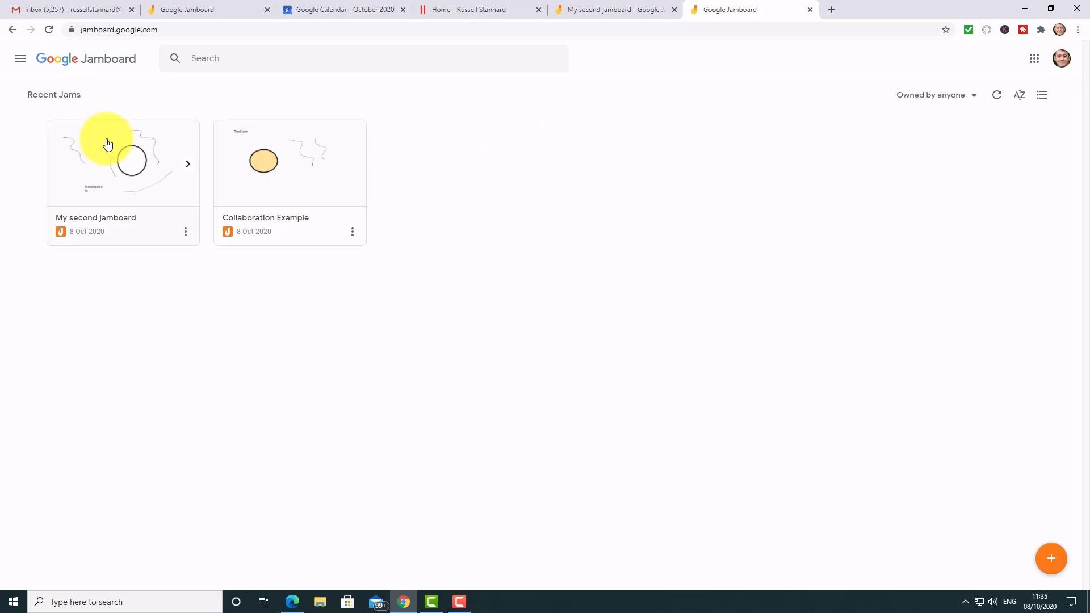
mouse_move(243, 152)
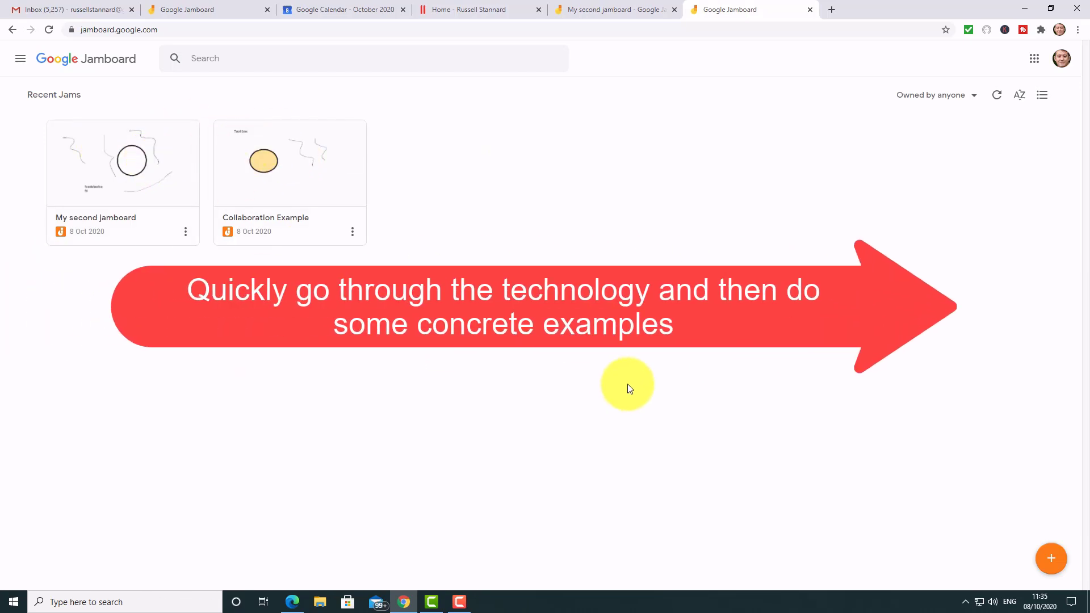
left_click(1053, 563)
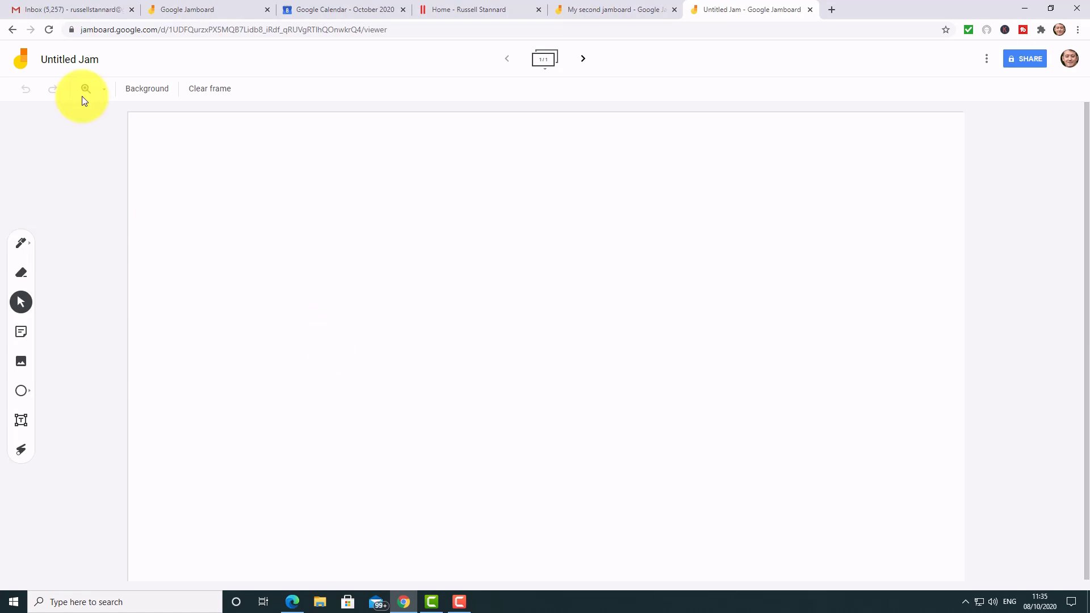
- Rename the untitled jam as MyThirdJam
left_click(92, 66)
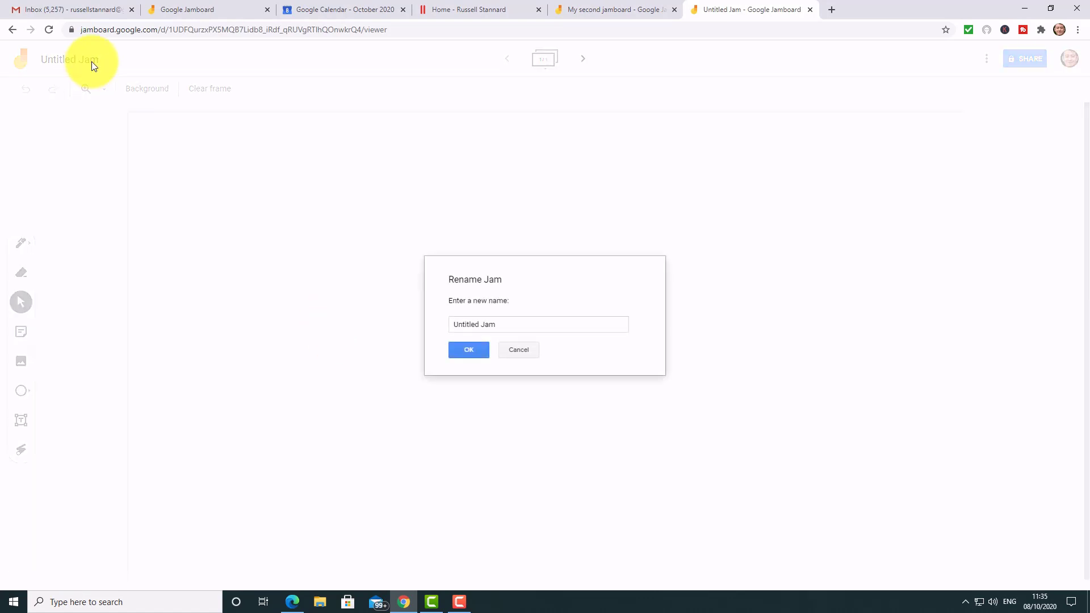
left_click_drag(458, 324, 494, 323)
left_click(510, 318)
key("ctrl+a")
key("BackSpace")
type("MyThird")
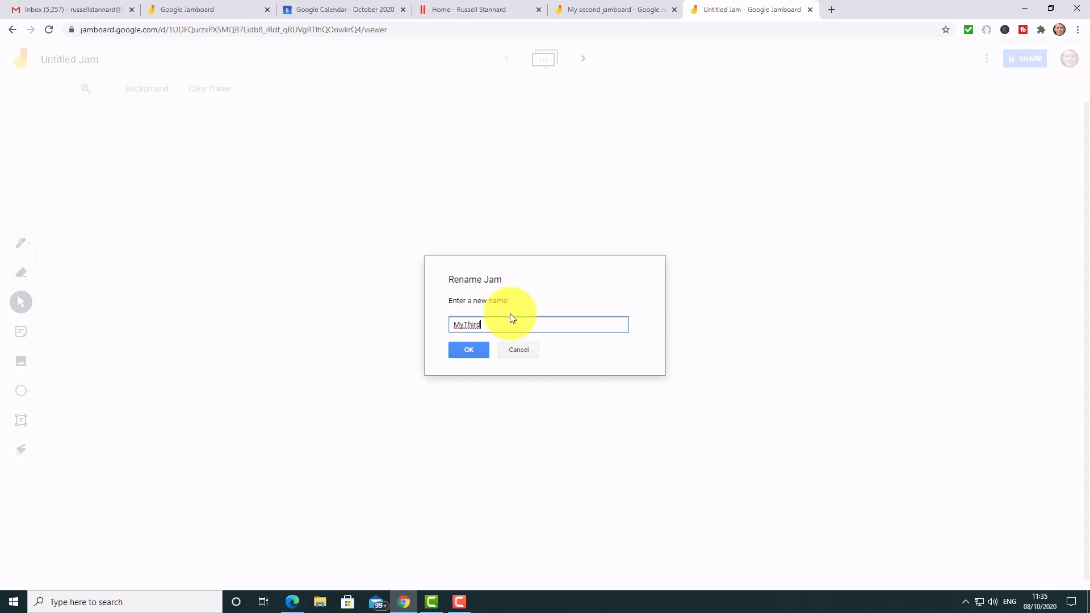
type("Jam")
left_click(466, 348)
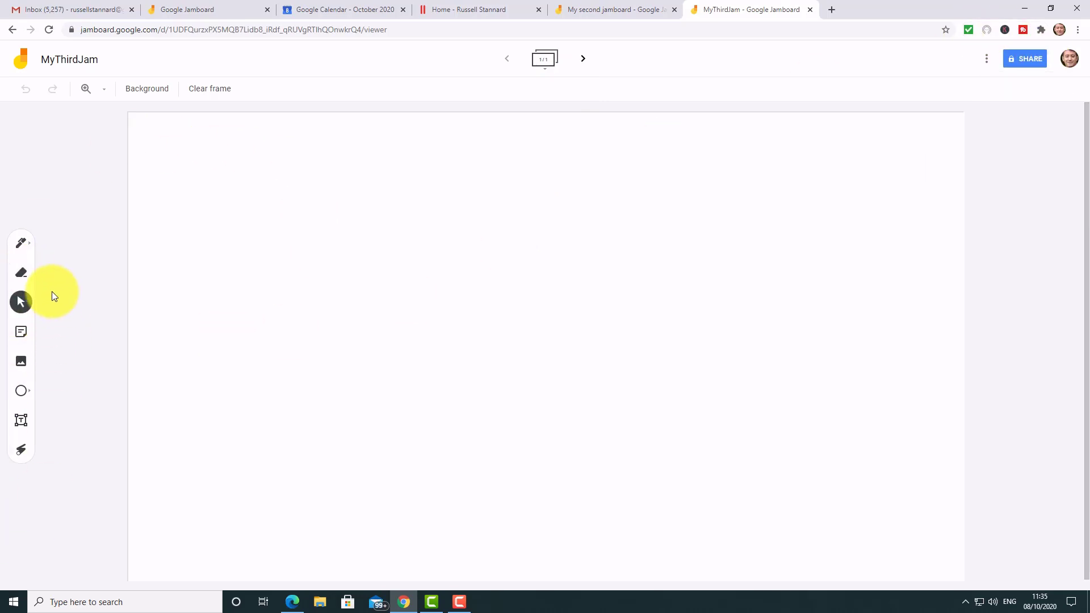
- Draw two wavy freehand pen lines, one above the other, in the upper-left area of the blank frame
left_click(21, 243)
left_click_drag(243, 225, 489, 273)
left_click_drag(240, 283, 364, 307)
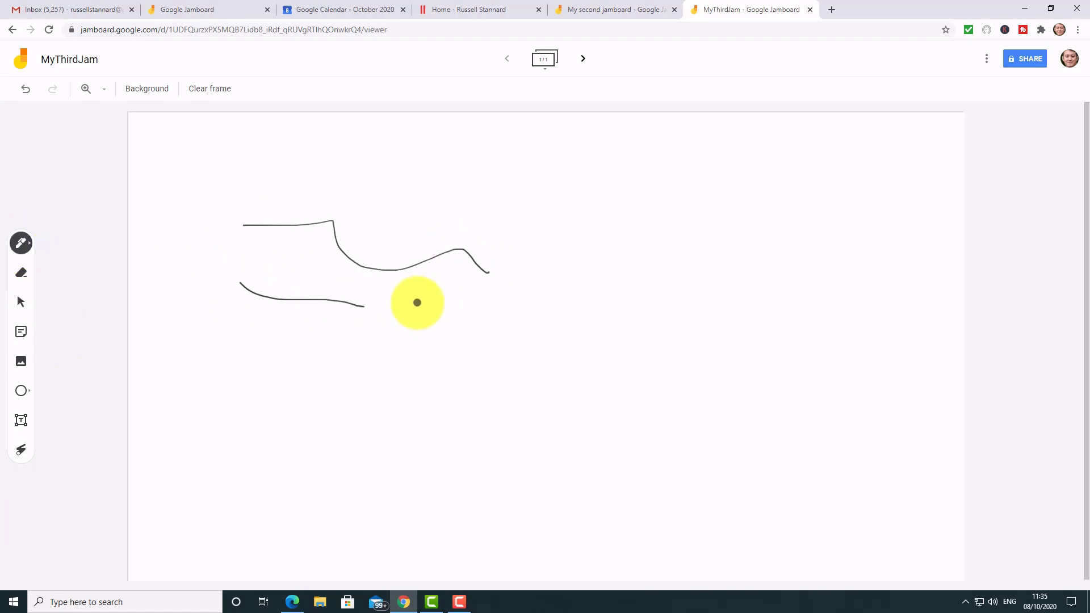
- Insert the motivation picture from the device and place it in the upper-right area of the frame
left_click(21, 361)
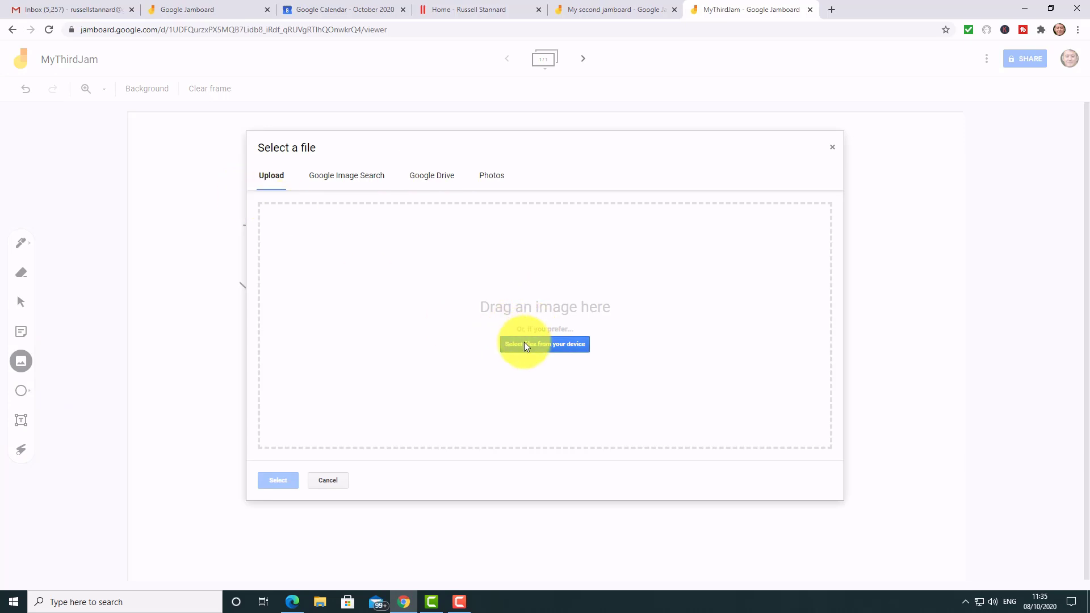
left_click(541, 343)
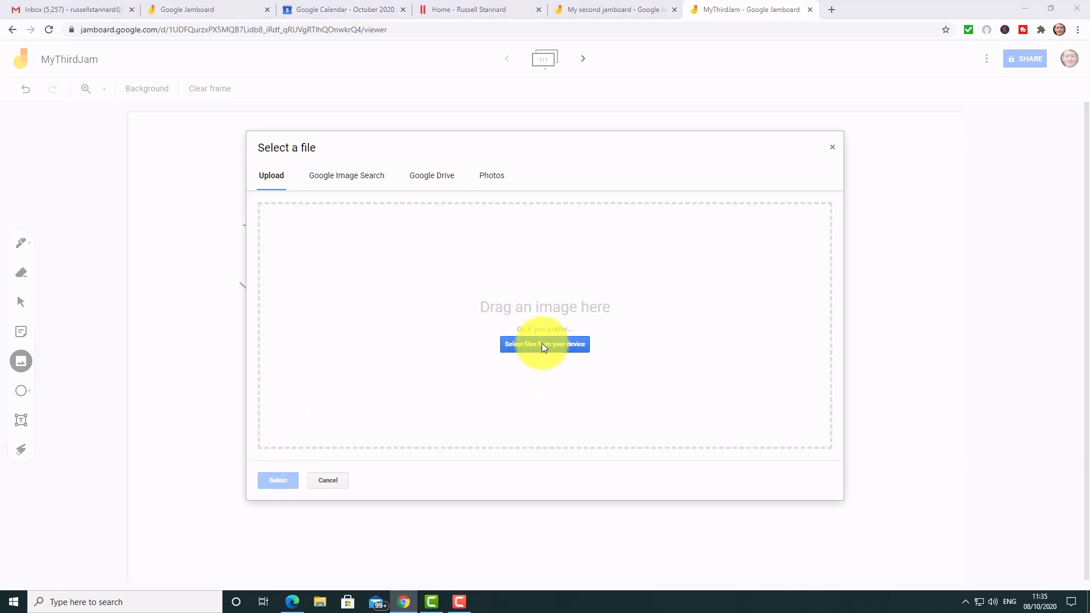
left_click(193, 380)
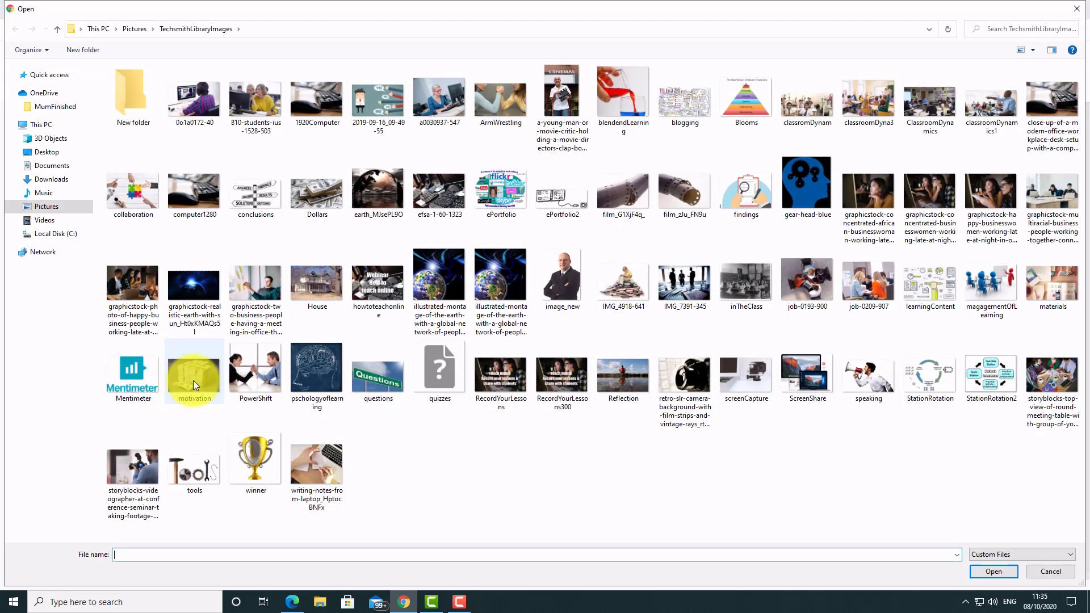
left_click(995, 570)
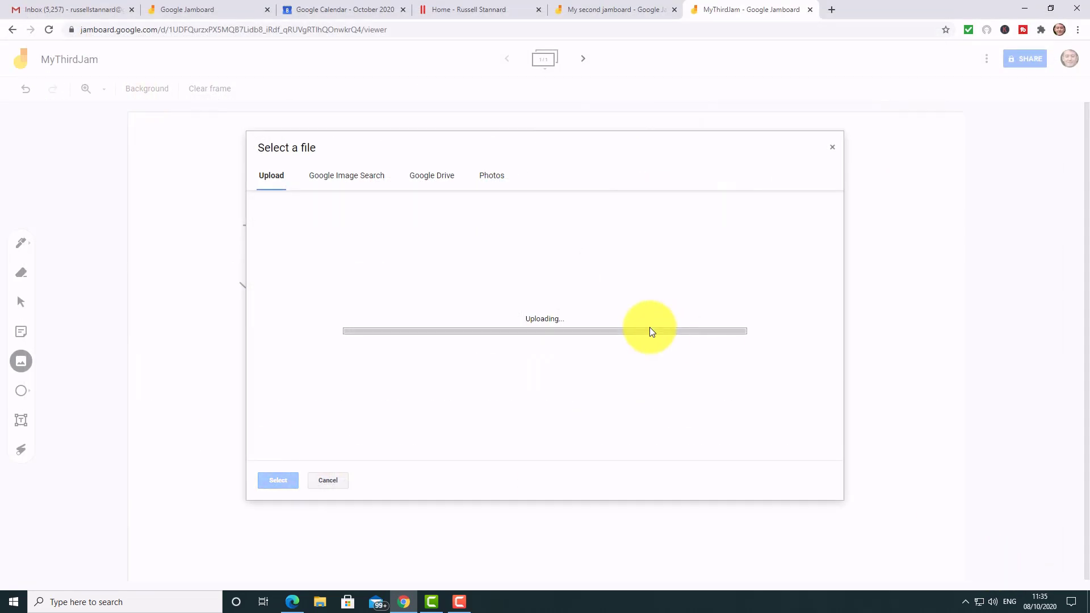
left_click_drag(534, 325, 725, 245)
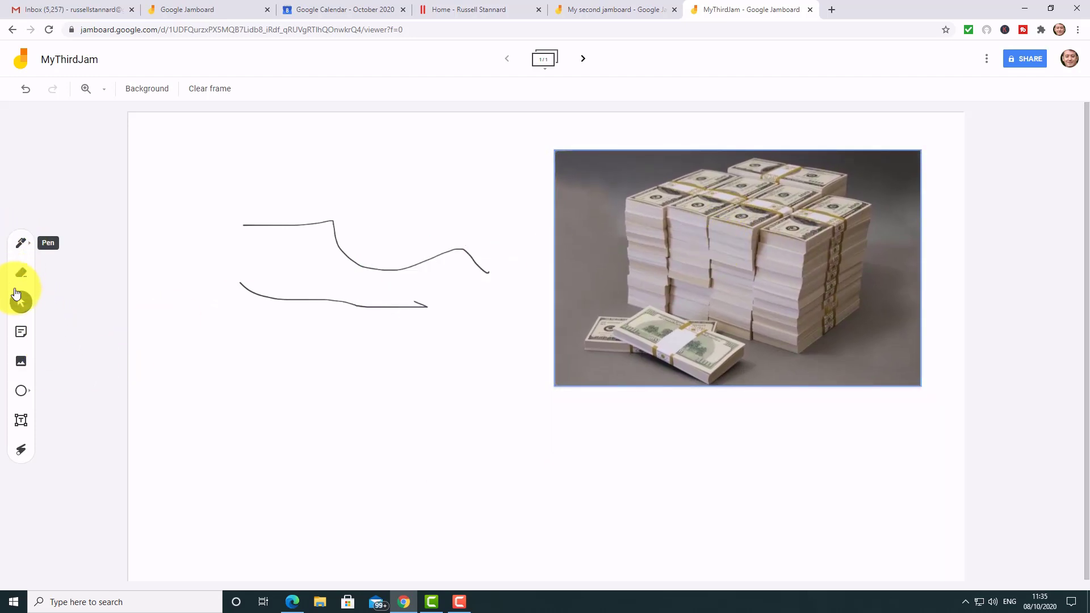
- Add a yellow sticky note reading "ofjas;fjsa;fjsa;fjsa;fjsa;fjsa;fj;" to the frame and close the note editor
left_click(20, 332)
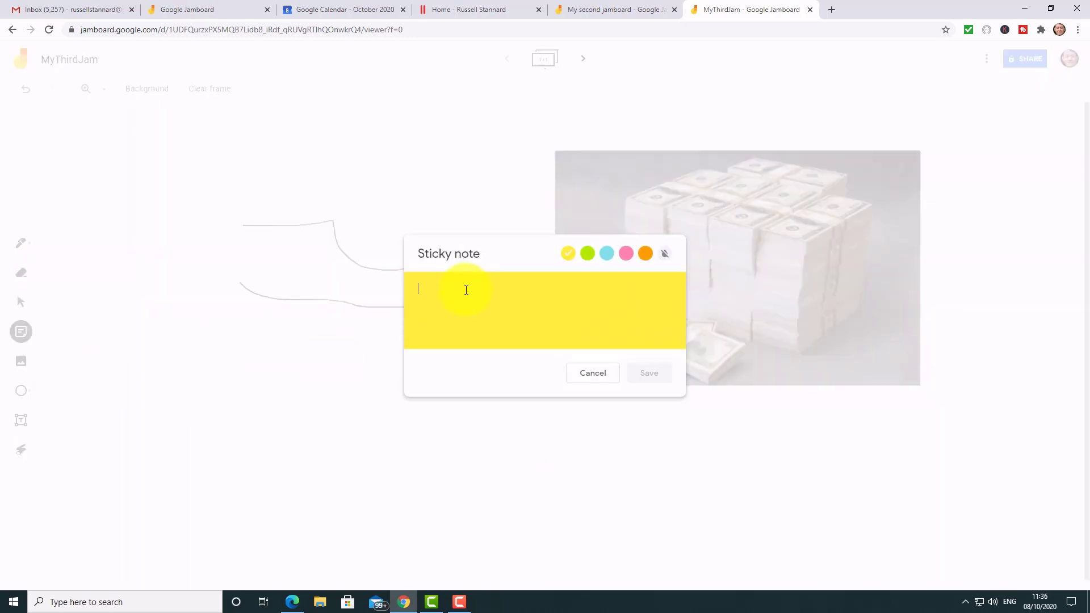
type("ofjas;fjsa;fjsa;fjsa;fjsa;fjsa;fj;")
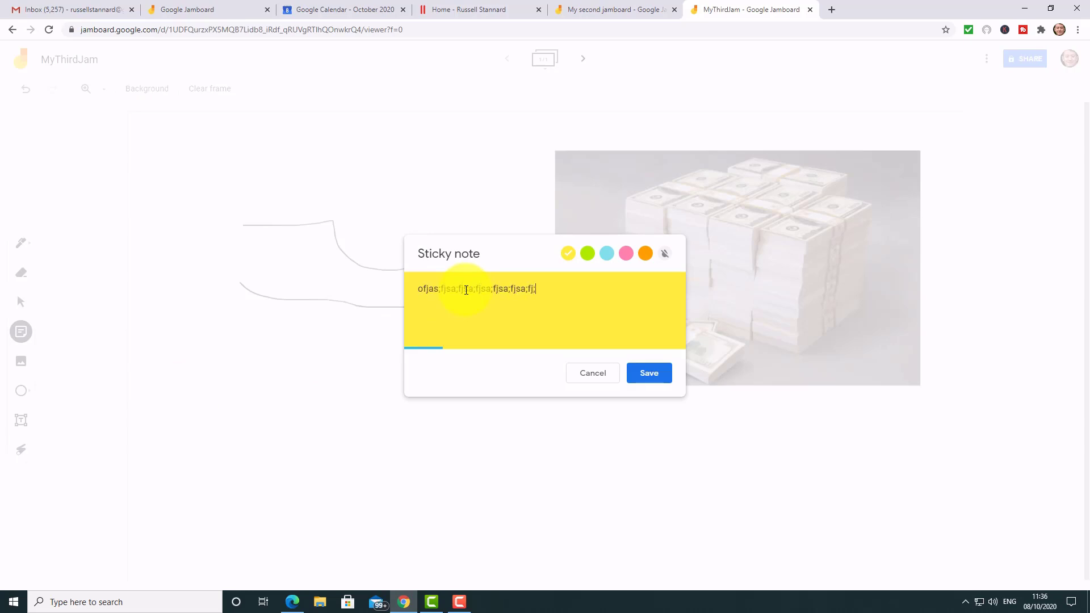
left_click(650, 373)
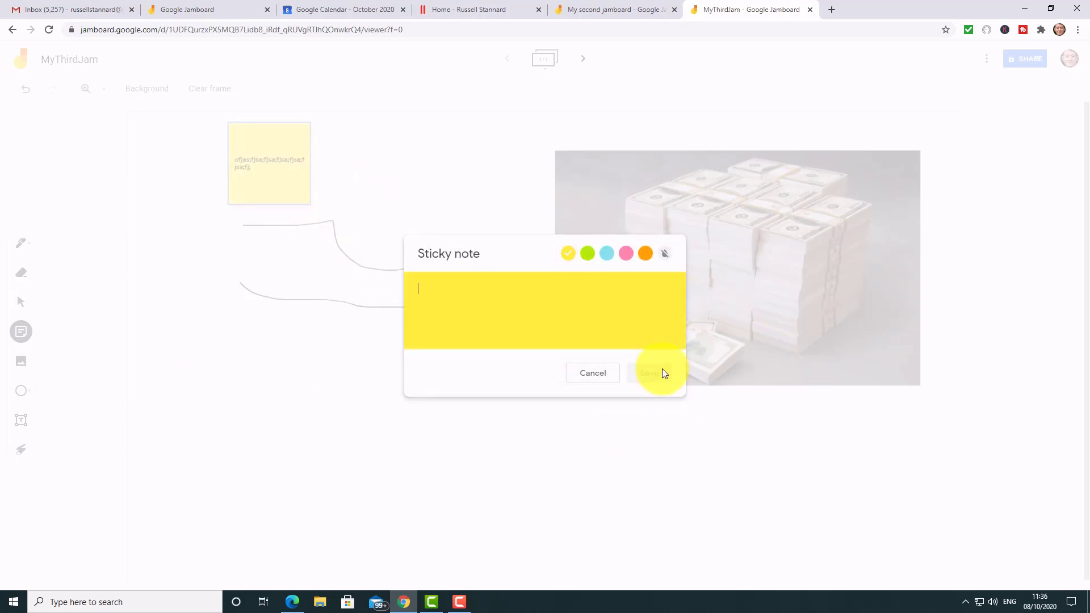
left_click(20, 421)
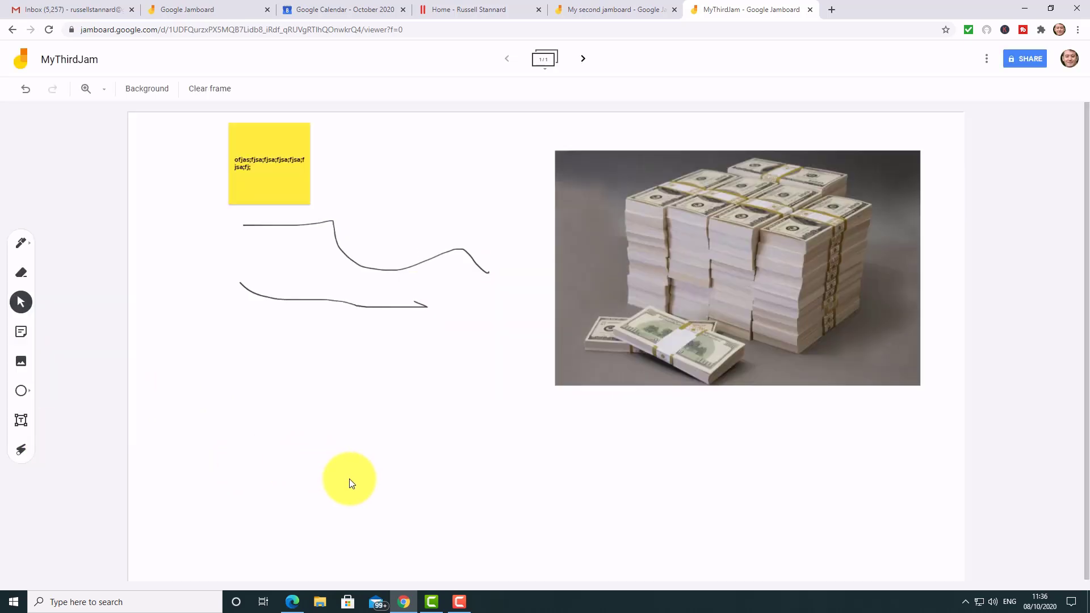
- Add a text box reading "fdjsfsjafjsaf;sjaf;" in the empty area below the drawn lines
left_click(21, 421)
left_click(288, 474)
type("fdjsfsjafjsaf;sjaf;")
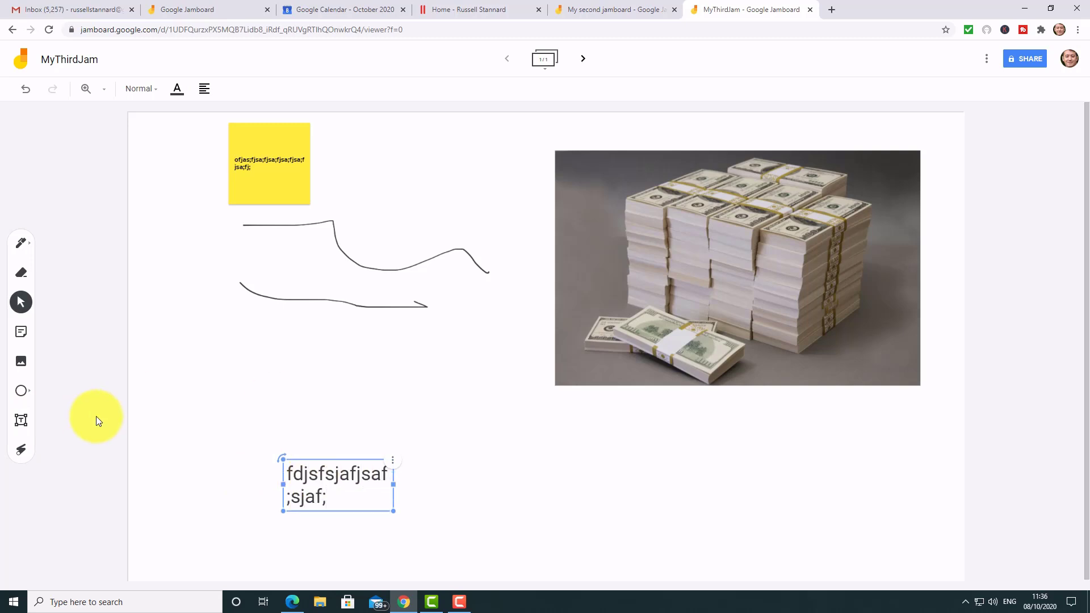
left_click_drag(348, 504, 290, 472)
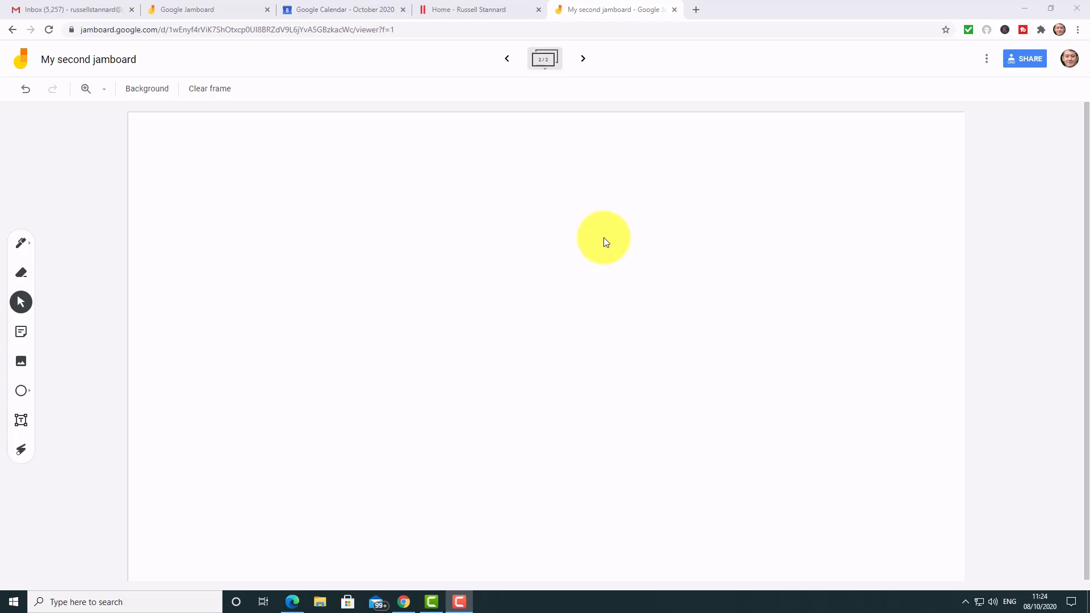
- Set link sharing of My second jamboard to Editor for anyone with the link, and copy the link
left_click(1025, 58)
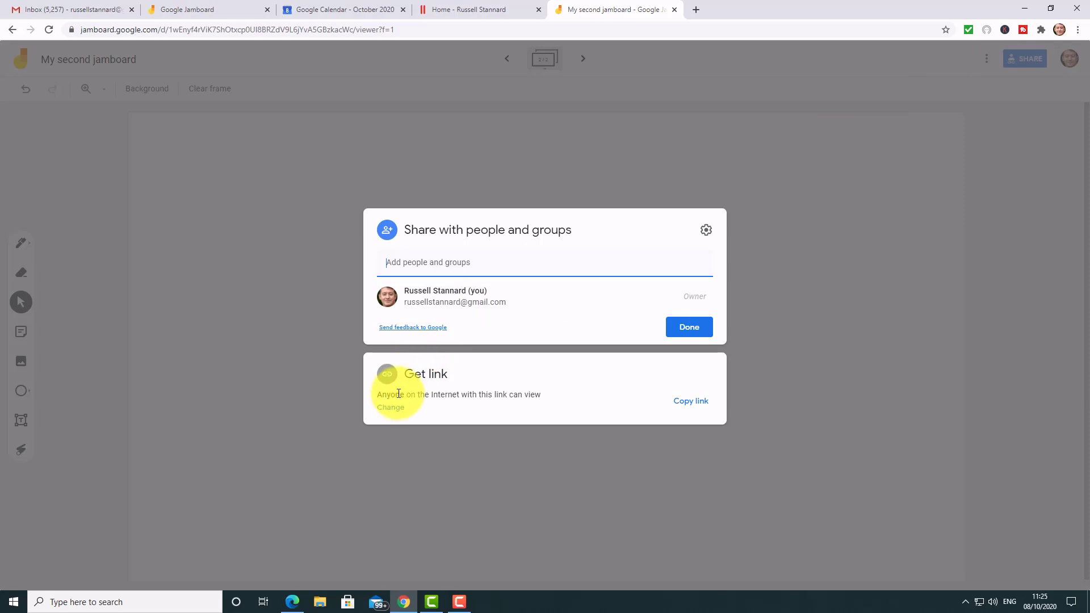
left_click(391, 409)
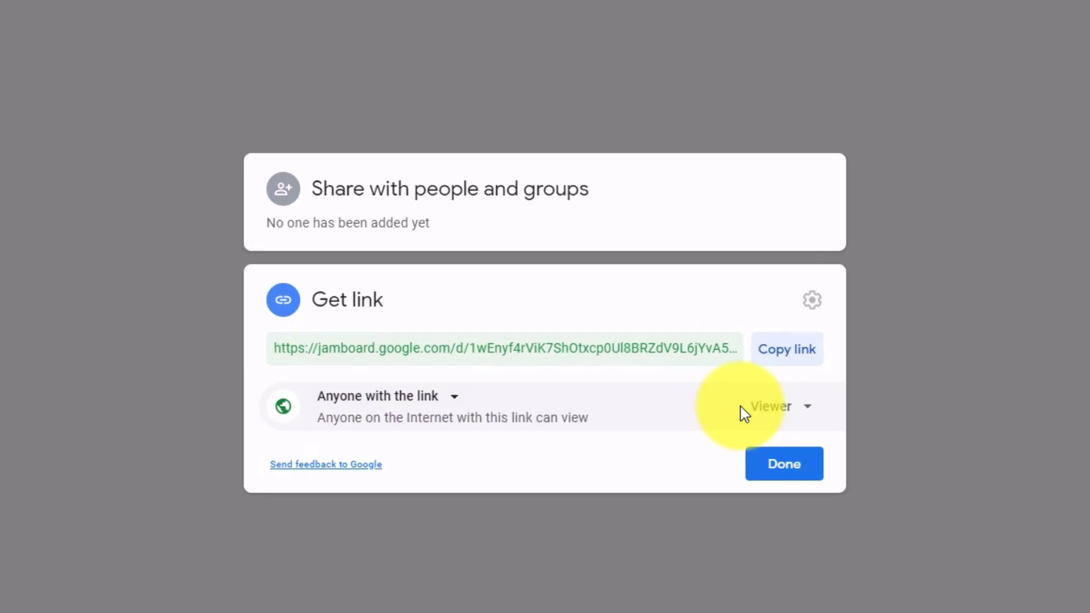
left_click(809, 410)
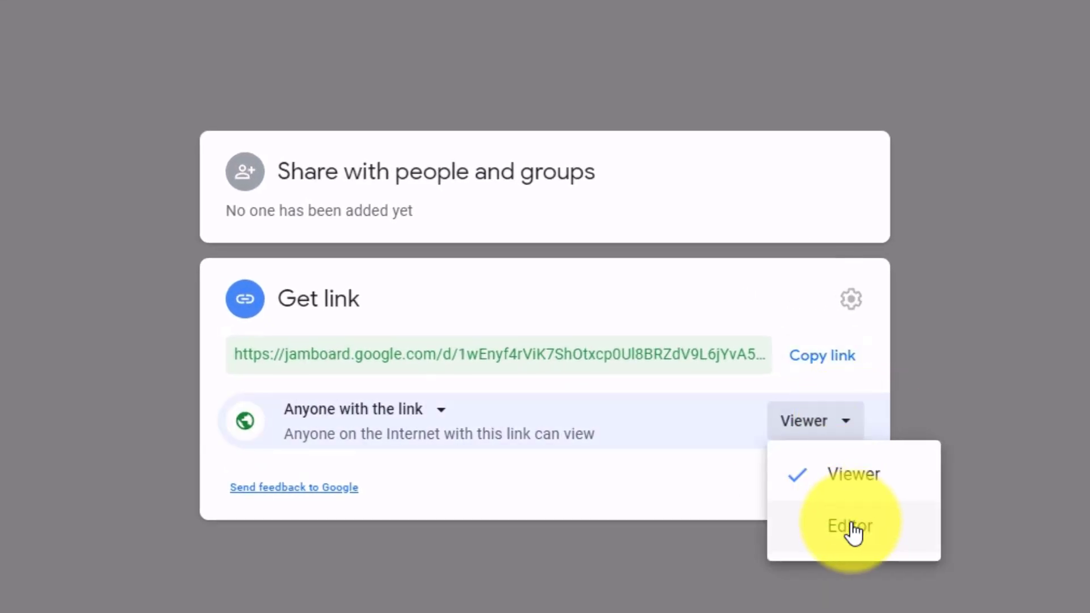
left_click(851, 527)
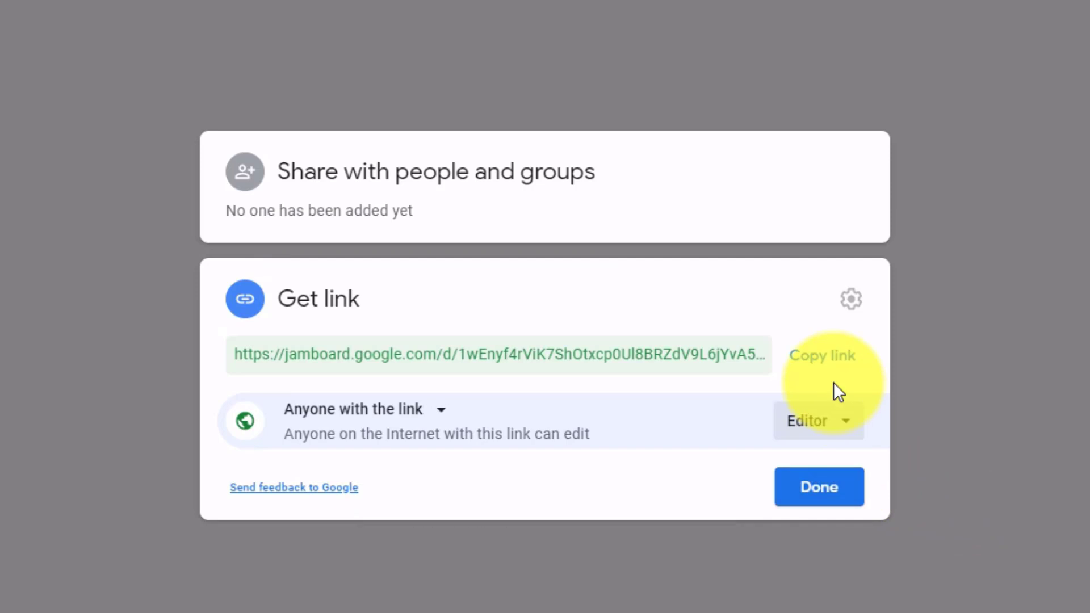
left_click(815, 356)
left_click(818, 504)
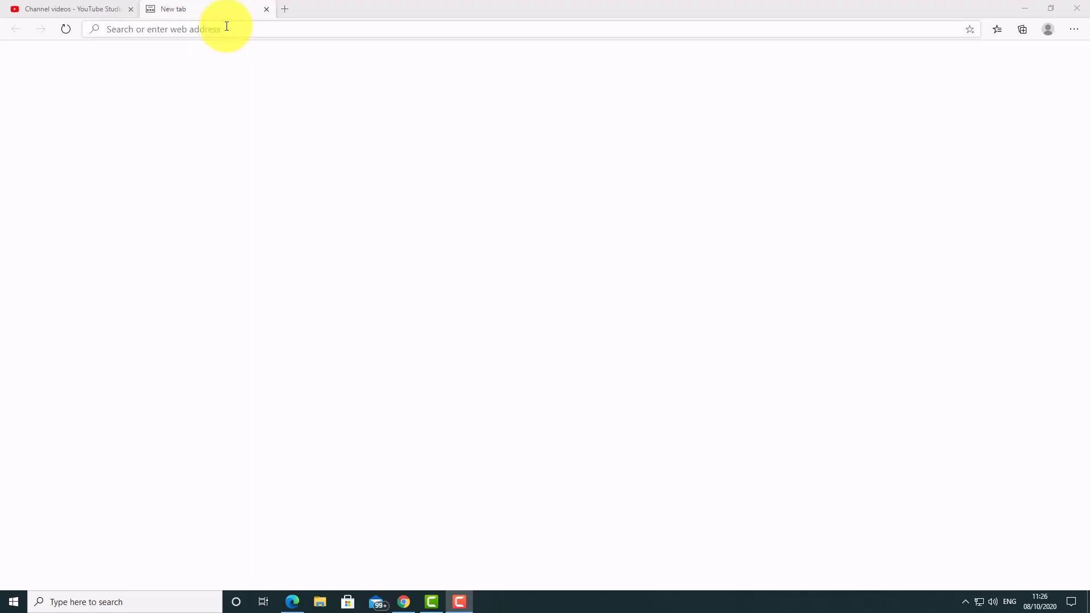
- Open the copied My second jamboard link in the empty tab of Microsoft Edge
left_click(227, 27)
key("ctrl+v")
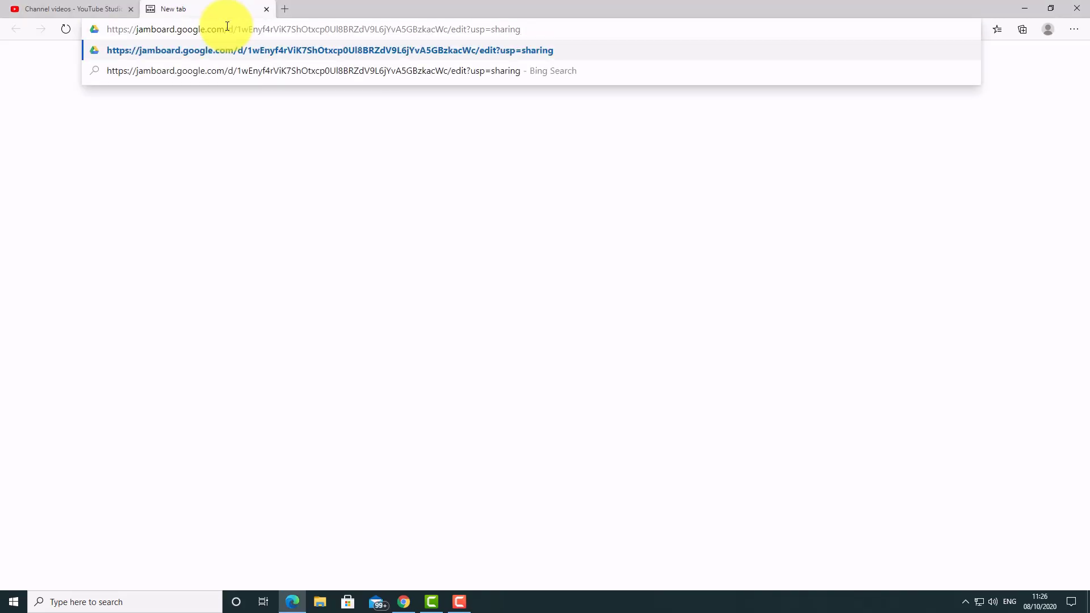
key("Return")
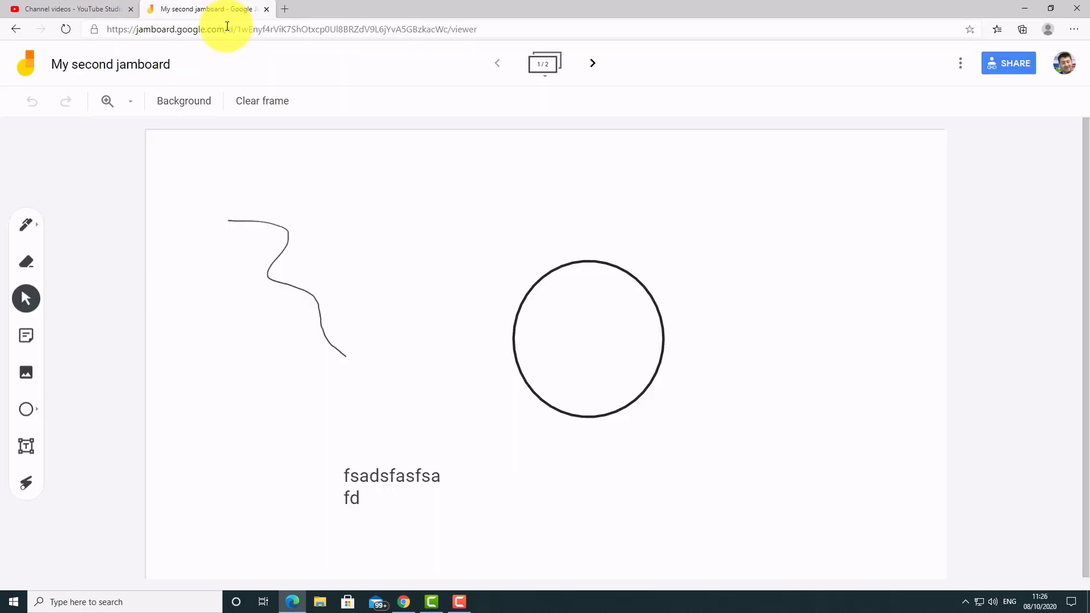
- Draw three freehand pen lines around the circle: one on each side and a curved one below it
left_click(38, 229)
mouse_move(574, 184)
left_mouse_down()
mouse_move(701, 226)
mouse_move(699, 351)
left_mouse_up()
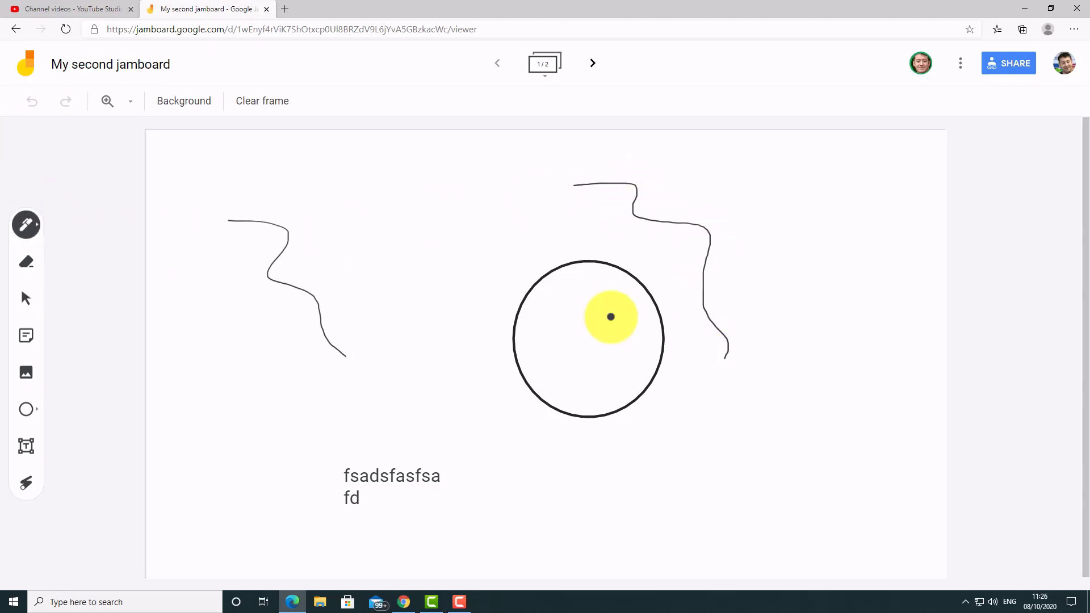
left_click_drag(445, 208, 503, 424)
left_click_drag(546, 498, 698, 468)
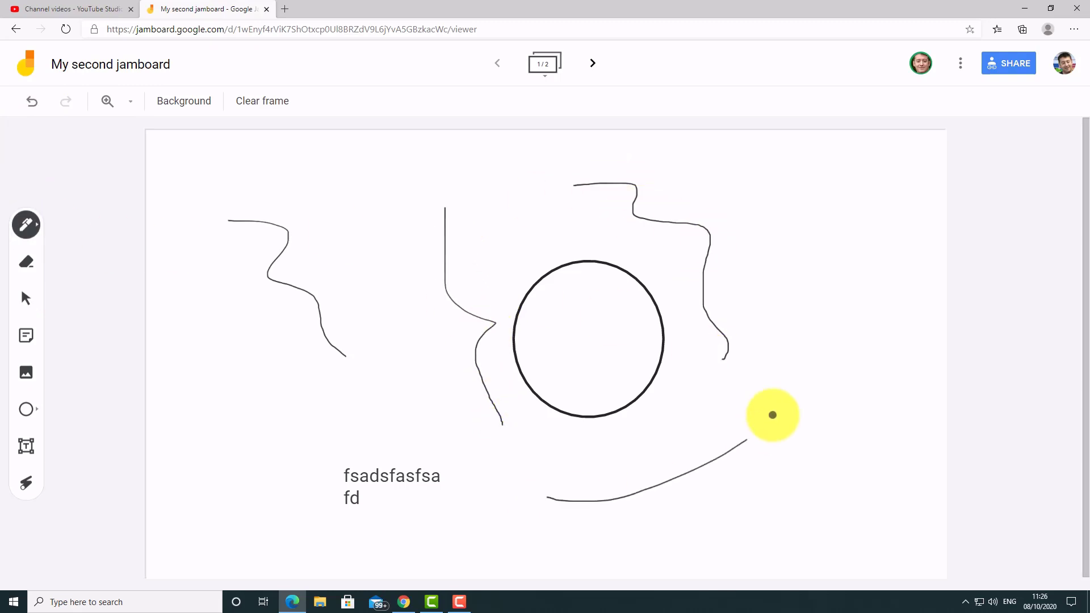
left_click_drag(762, 425, 798, 396)
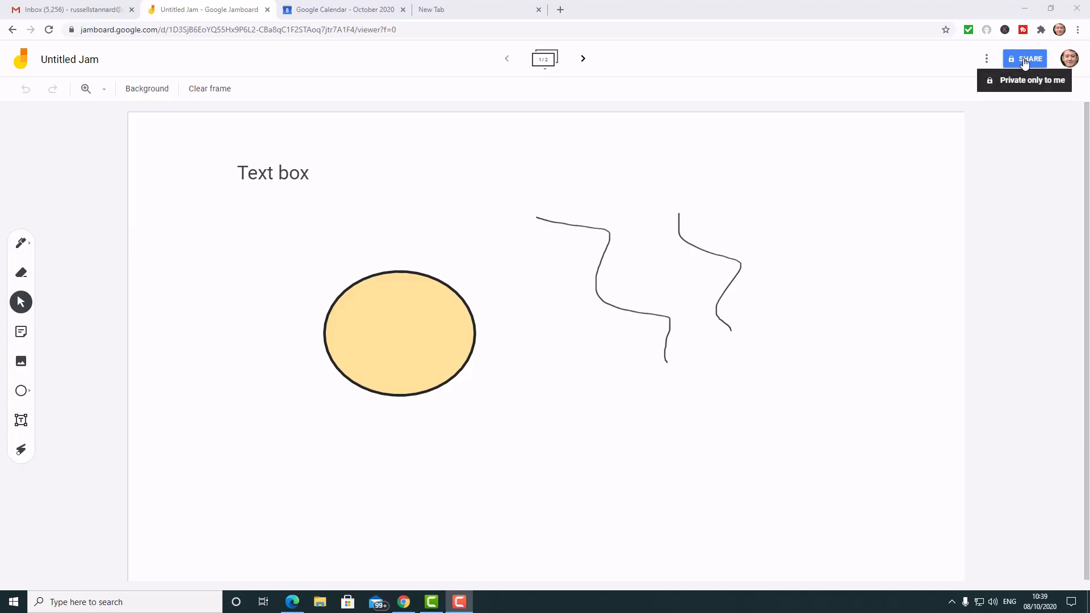
- Start sharing the untitled jam with people and add the first suggested contact matching "lu" as recipient
left_click(1025, 60)
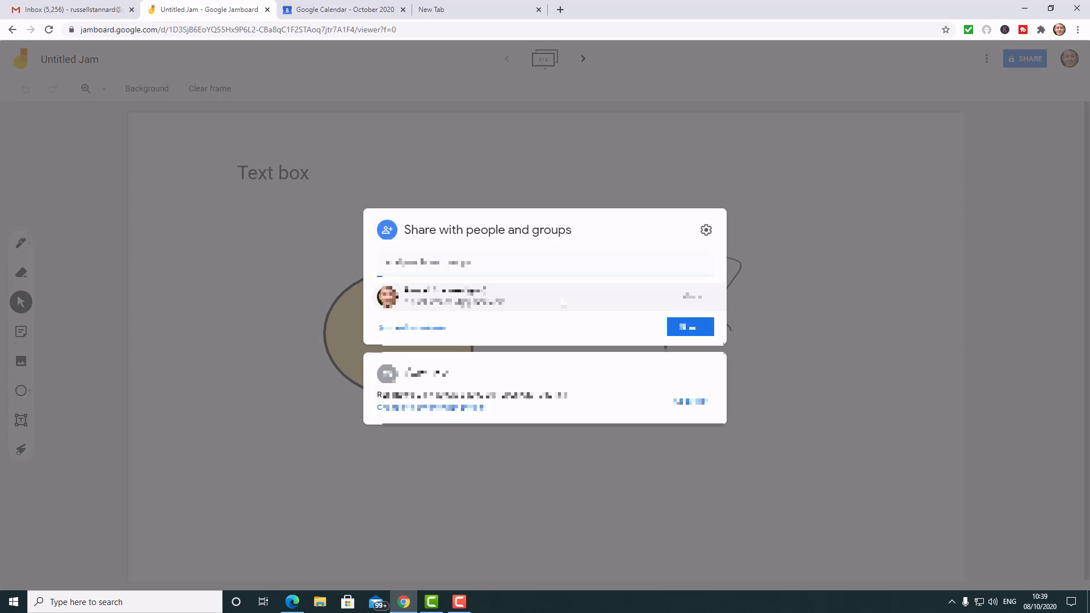
left_click(425, 260)
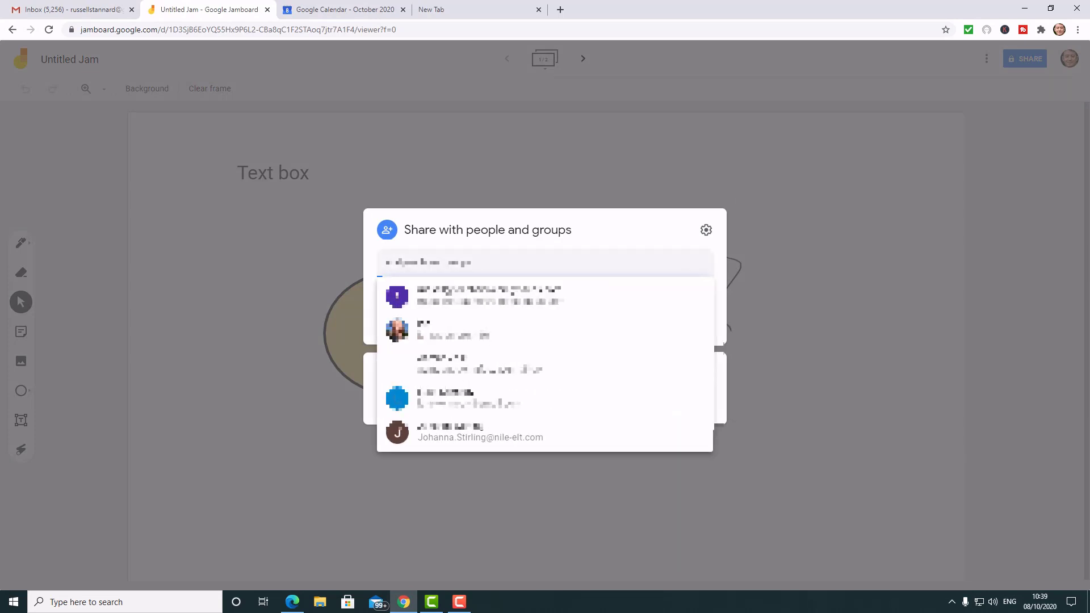
type("lo")
key("BackSpace")
type("u")
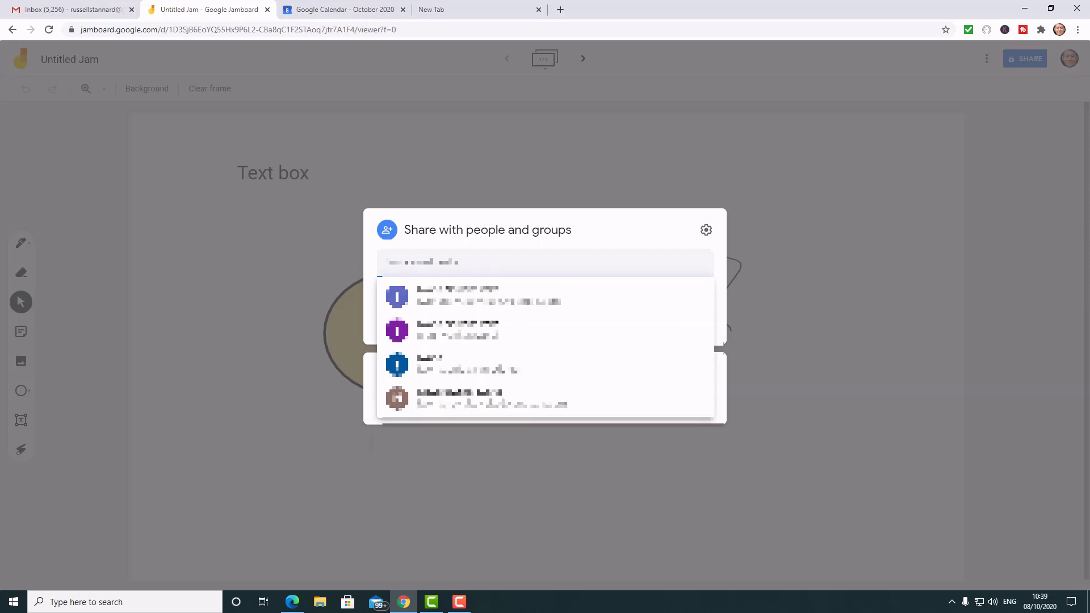
left_click(478, 295)
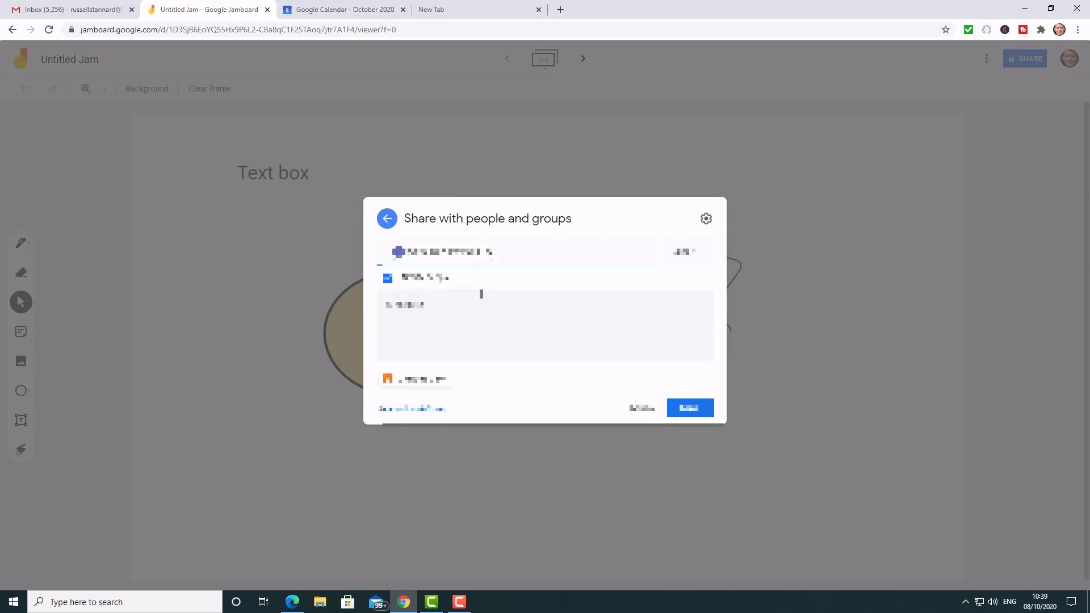
- Add the message "Can you join me" to the invitation, keep the recipient's role as Editor, and send it
left_click(444, 306)
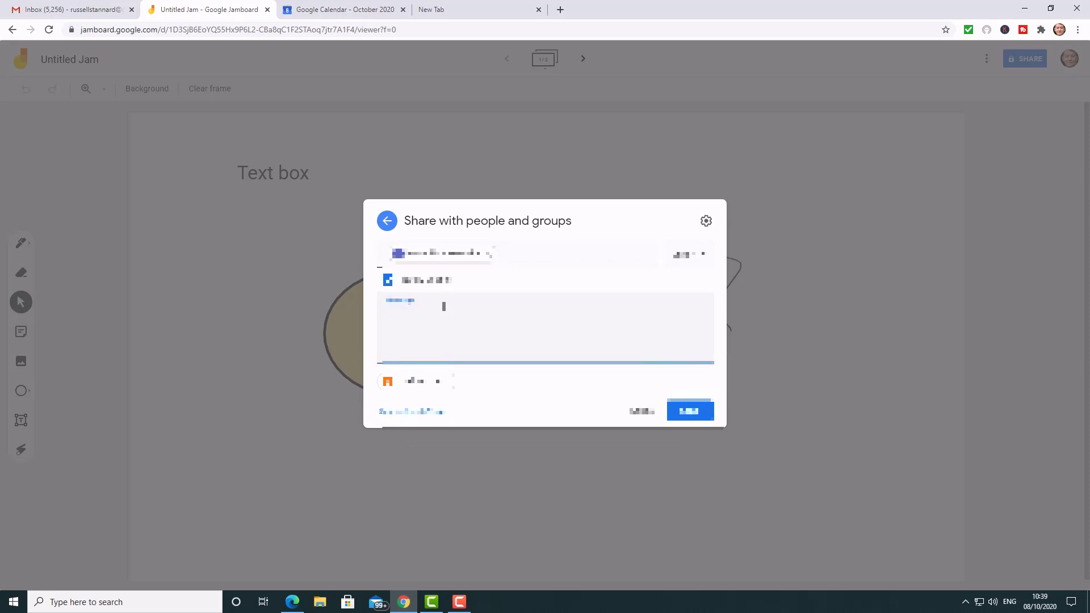
type("Can you join me")
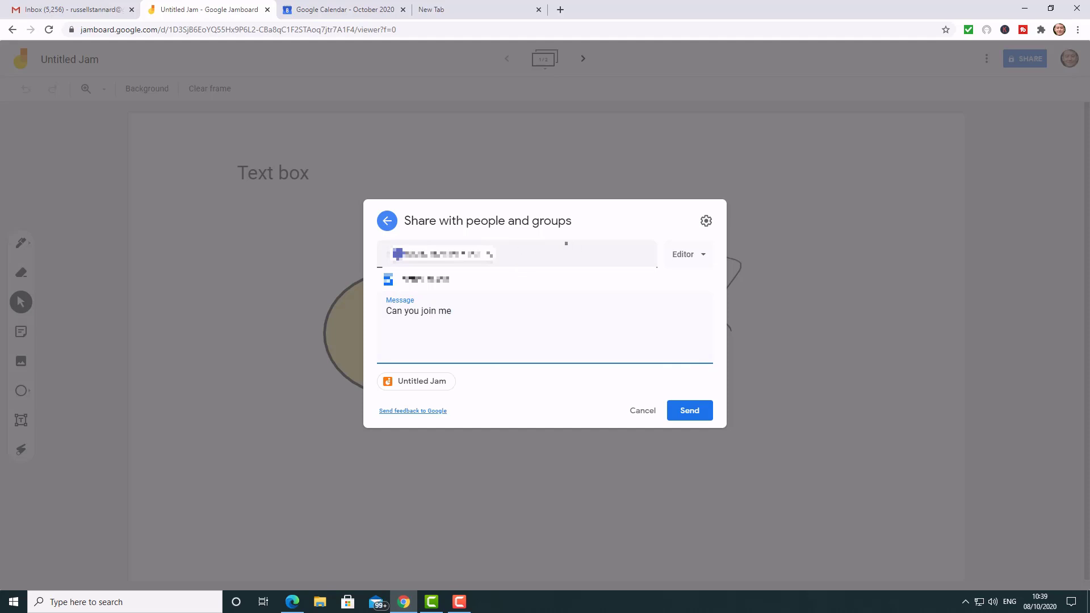
left_click(698, 258)
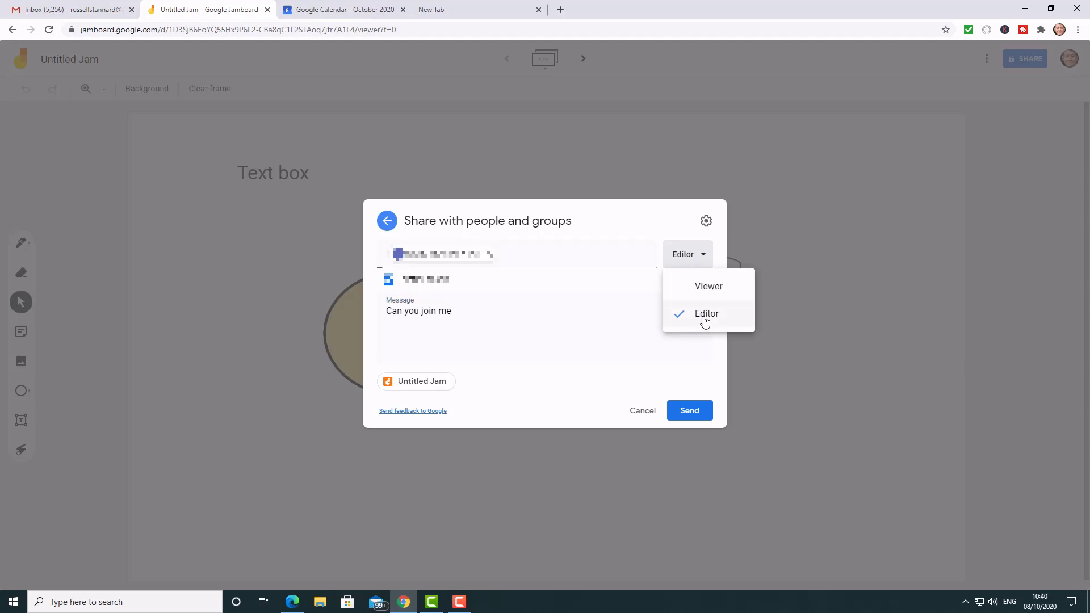
left_click(855, 412)
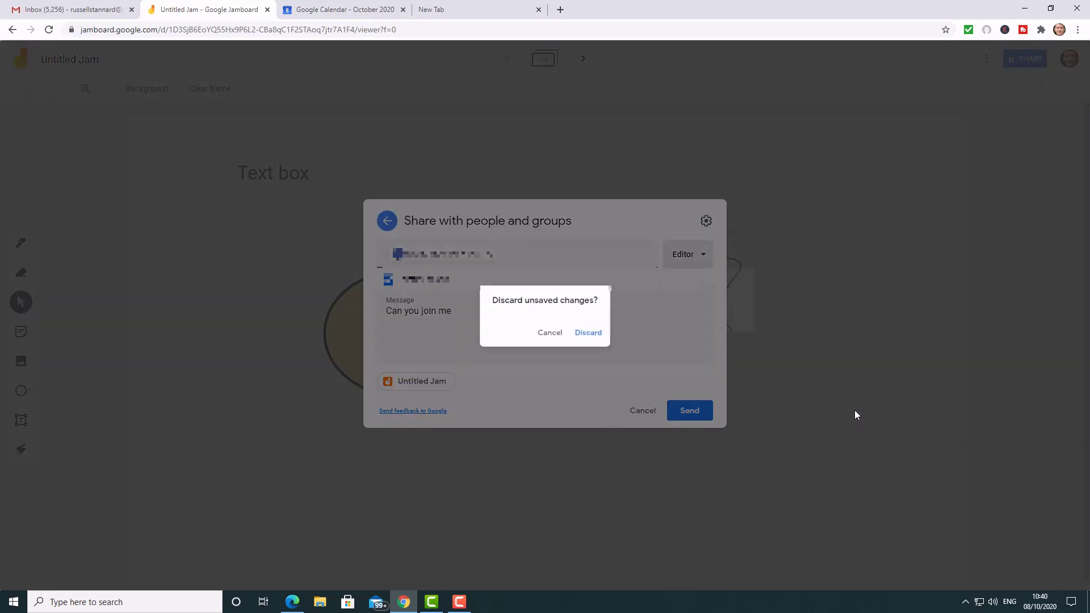
left_click(554, 336)
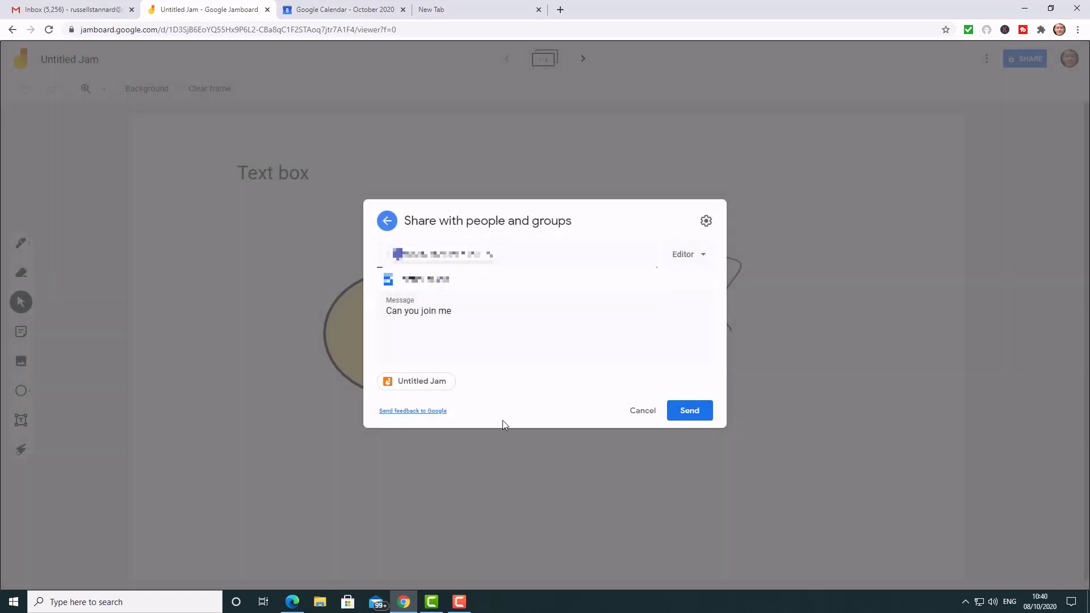
left_click(692, 413)
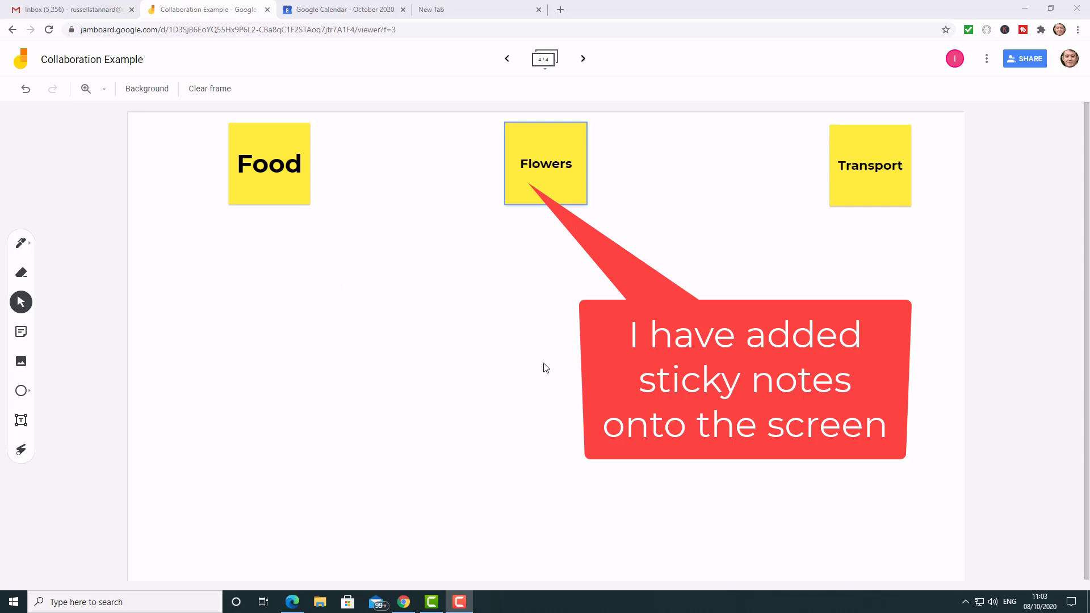
- Move the Flowers sticky note below Food and add a yellow Sports sticky note below Transport
left_click(547, 151)
left_click_drag(547, 151, 273, 342)
left_click(765, 167)
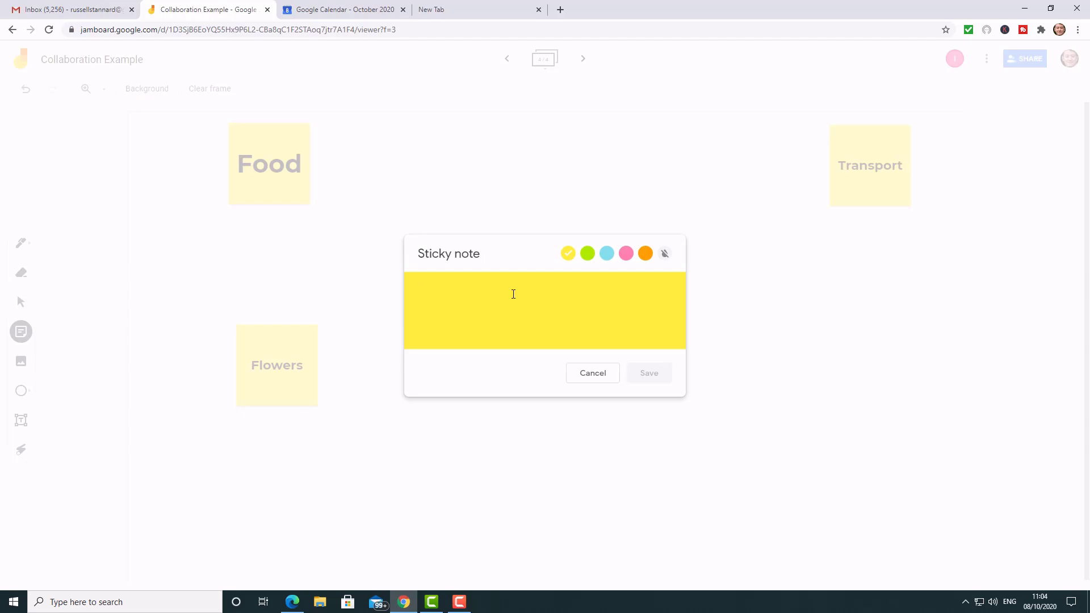
type("Sports")
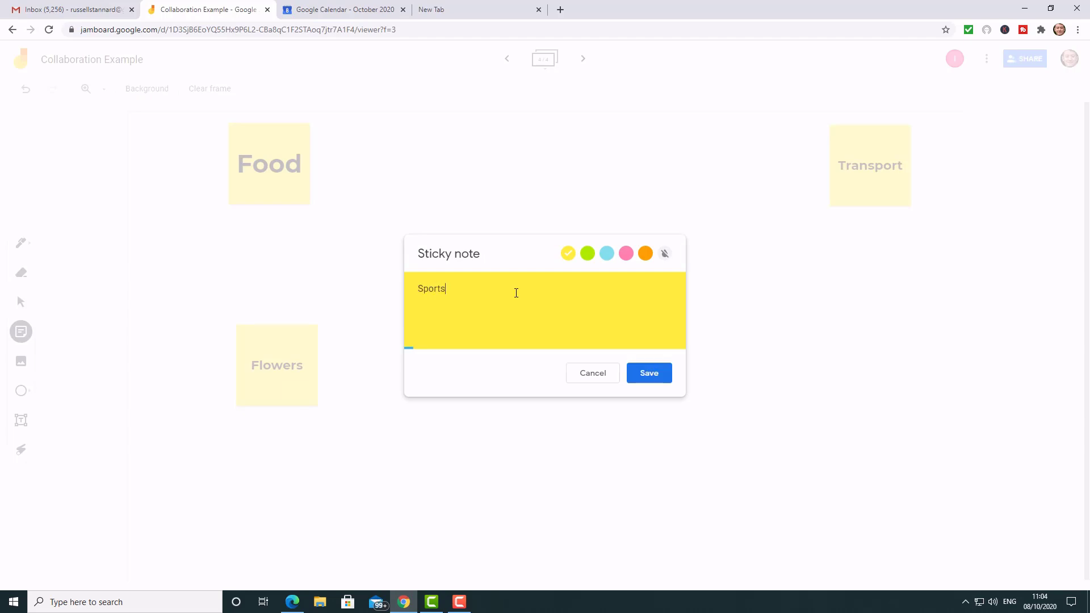
left_click(657, 376)
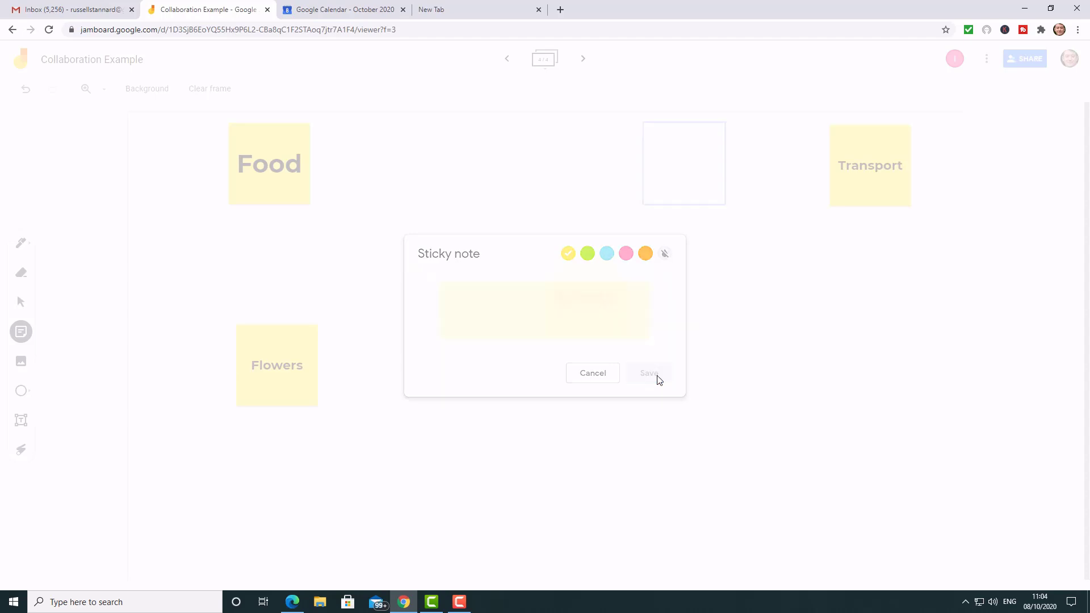
left_click_drag(693, 145, 869, 332)
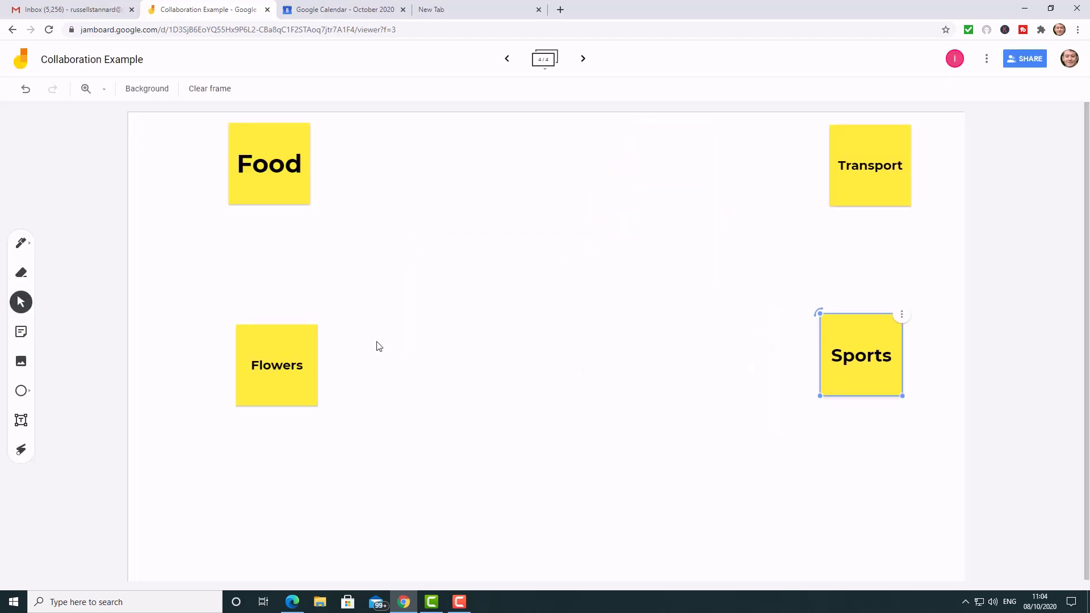
- Rearrange the sticky notes, shifting Food and Transport towards the centre and Flowers and Sports further down and outwards
left_click_drag(299, 344, 276, 358)
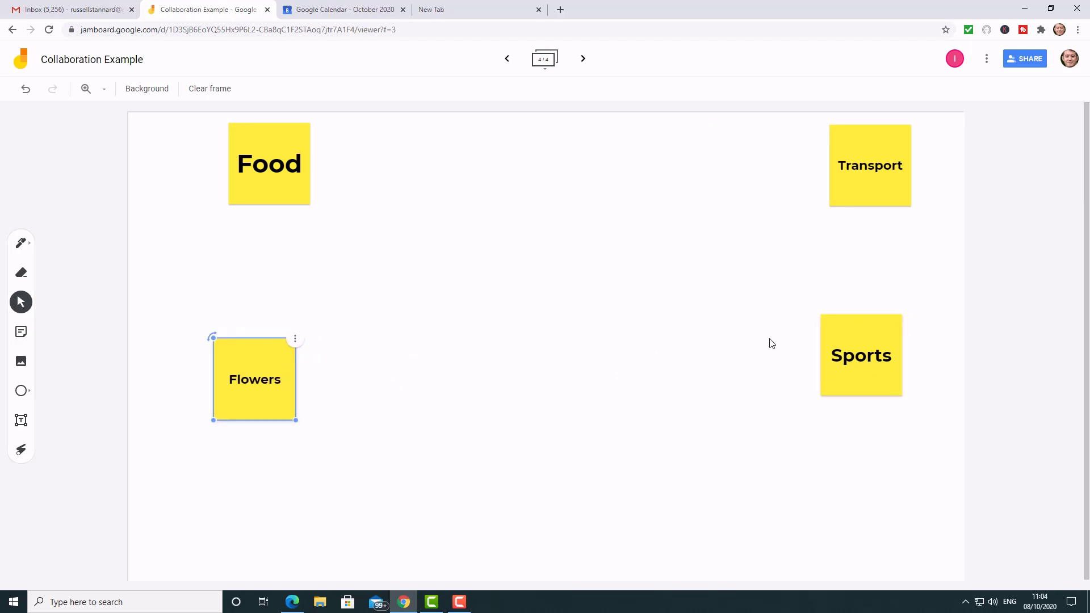
left_click_drag(860, 365, 885, 363)
left_click_drag(259, 357, 244, 375)
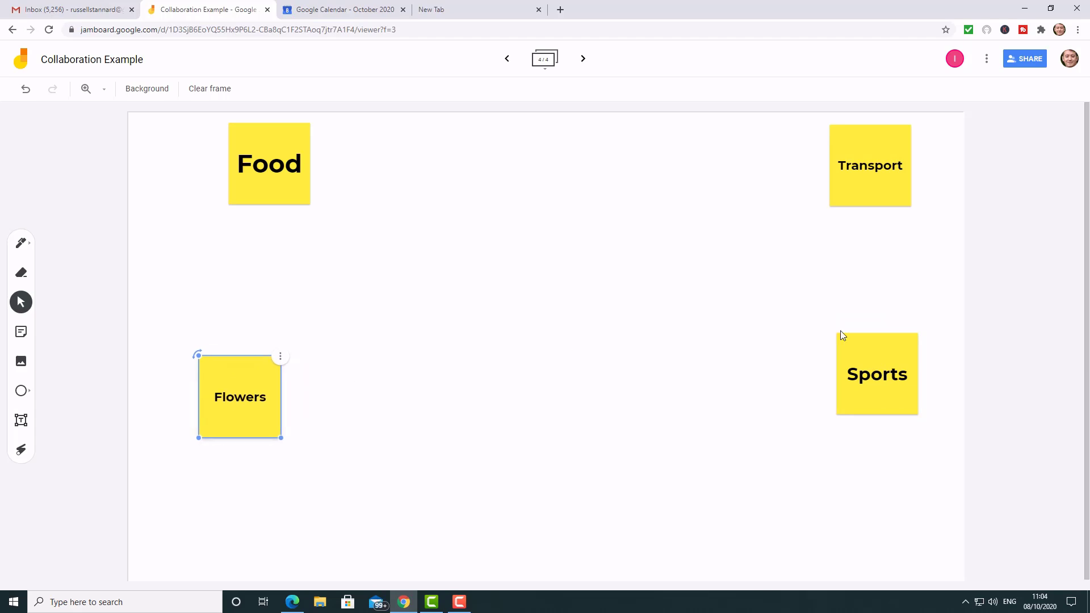
left_click_drag(863, 342, 863, 356)
left_click_drag(868, 144, 664, 142)
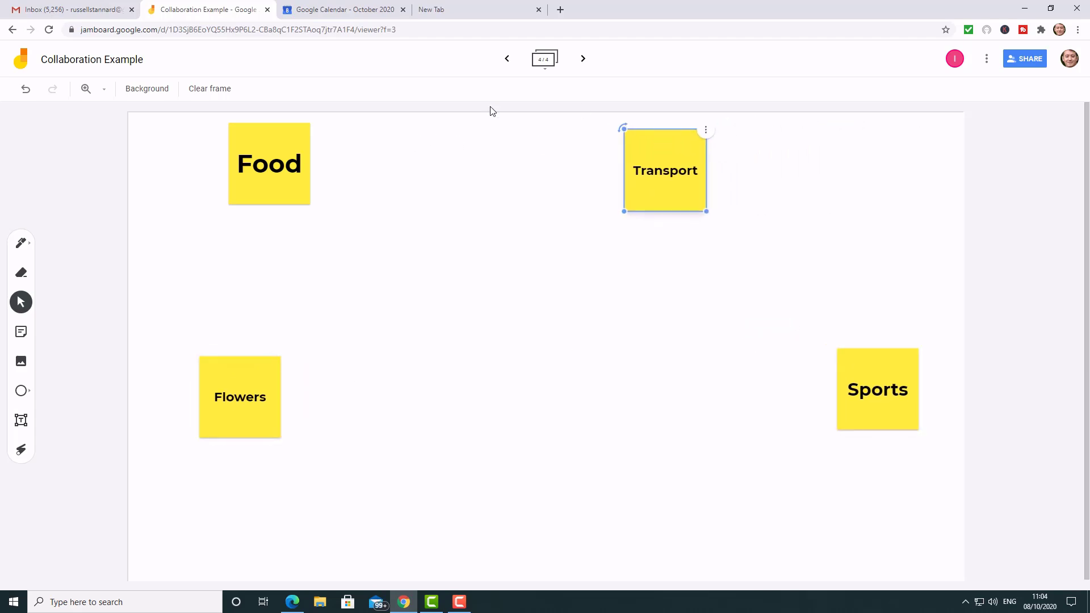
left_click_drag(275, 145, 404, 154)
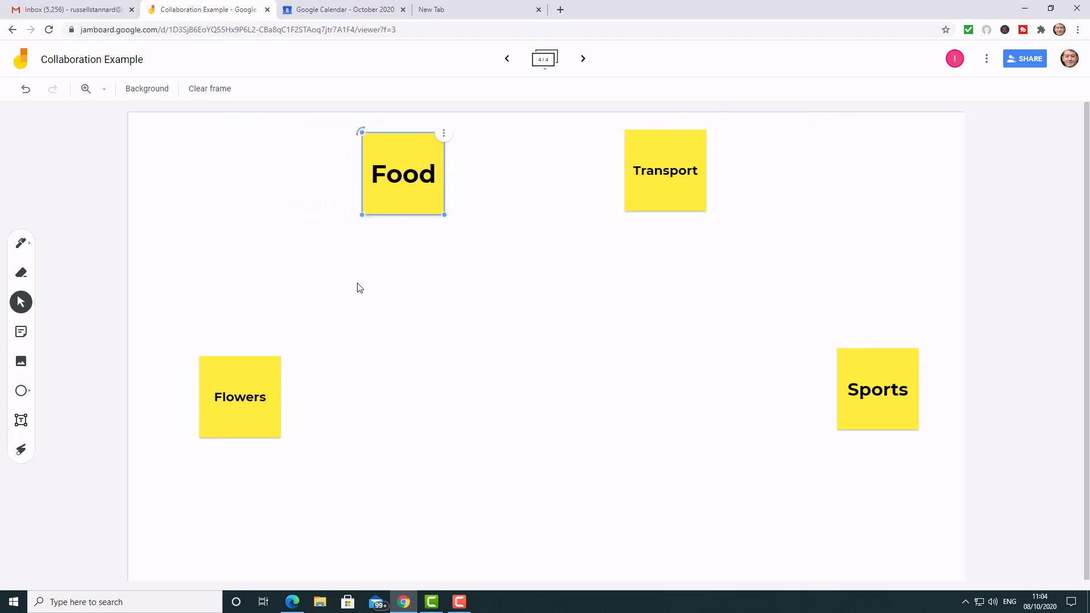
left_click_drag(250, 383, 230, 378)
left_click(431, 312)
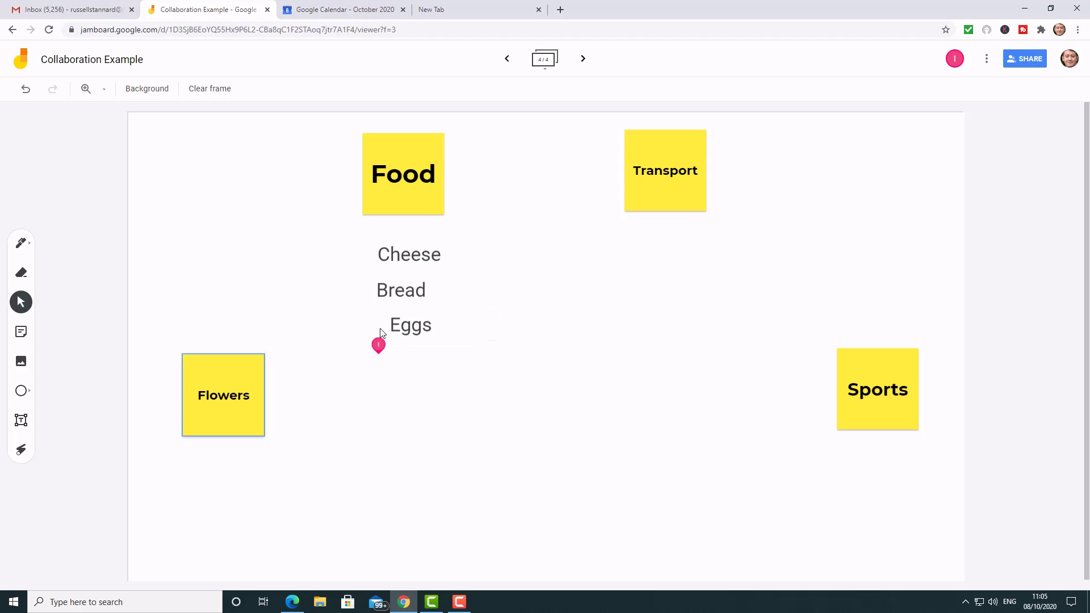
- Line up the Flowers, Transport and Sports sticky notes in one row with Food along the frame's upper edge
left_click_drag(221, 370, 230, 158)
left_click_drag(636, 154, 515, 156)
left_click_drag(870, 374, 742, 168)
left_click_drag(571, 156, 591, 156)
left_click_drag(724, 161, 686, 159)
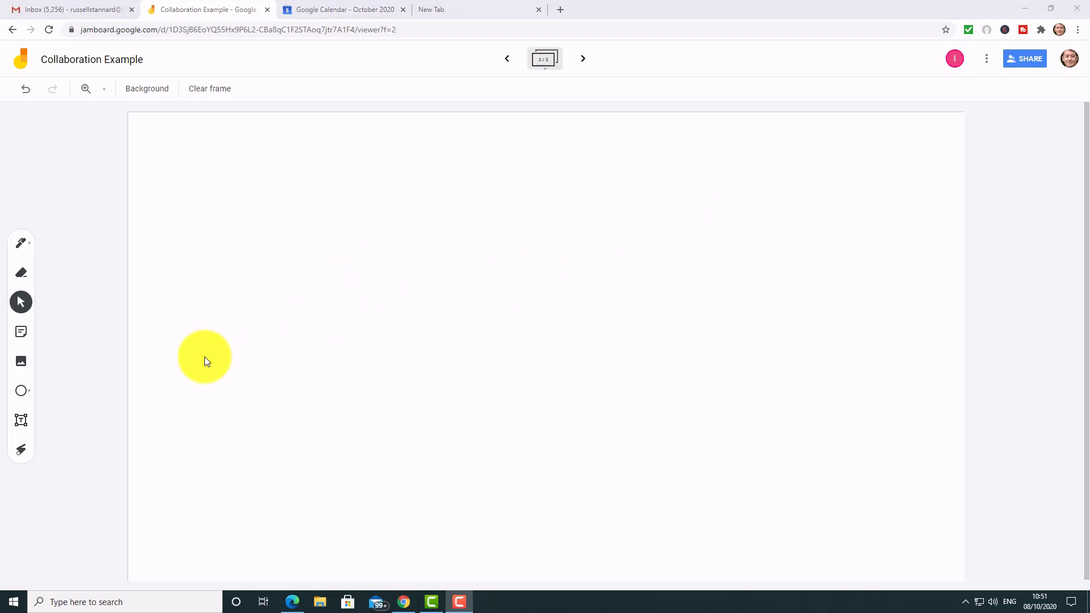
- Insert the desk photo into the blank frame by uploading it from the computer's Pictures folder
left_click(20, 362)
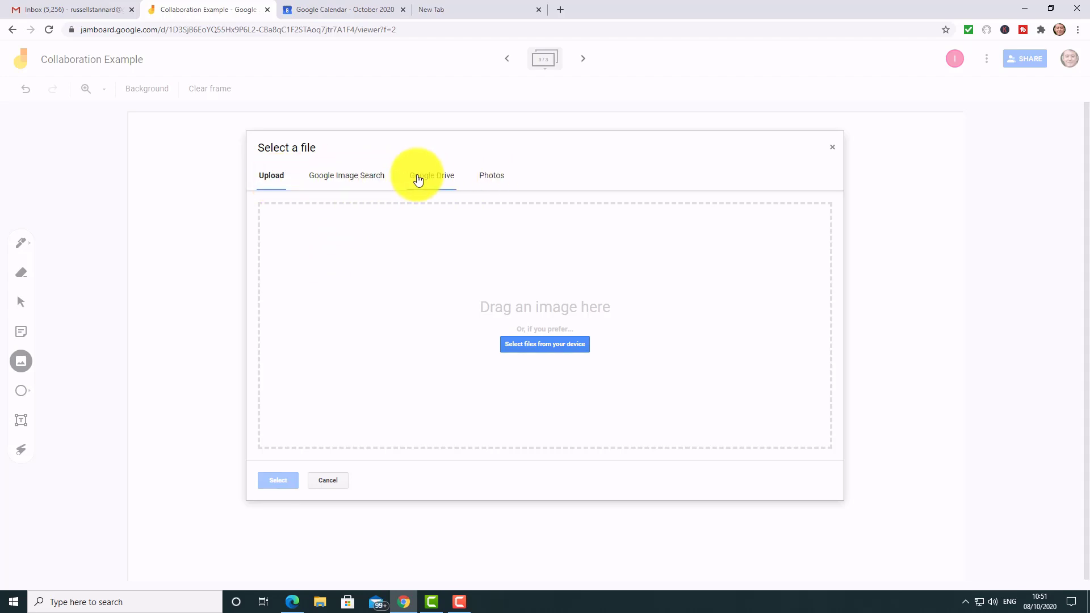
left_click(431, 177)
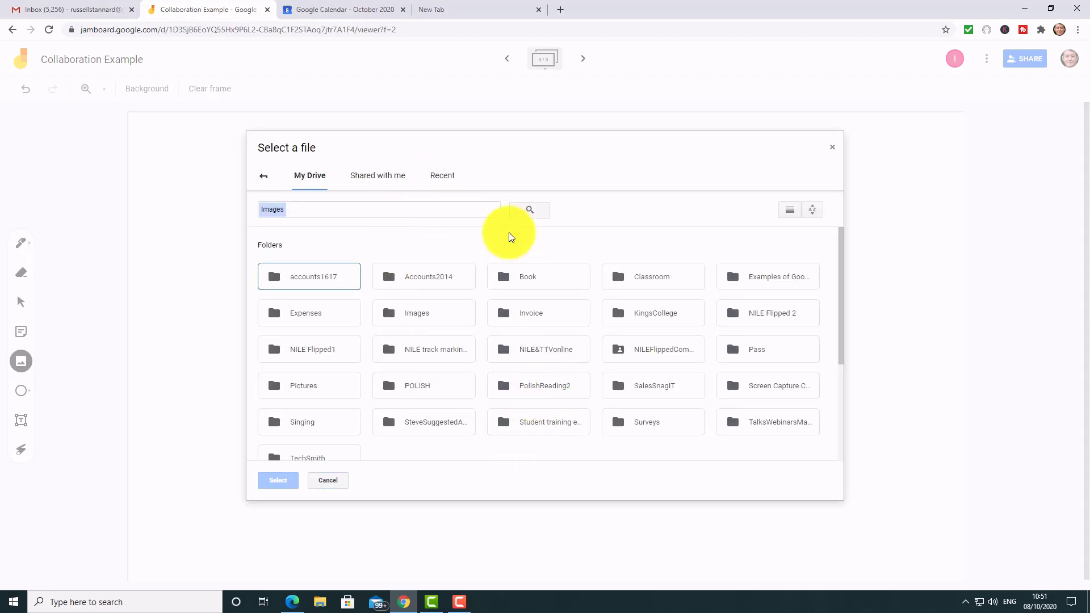
left_click(263, 177)
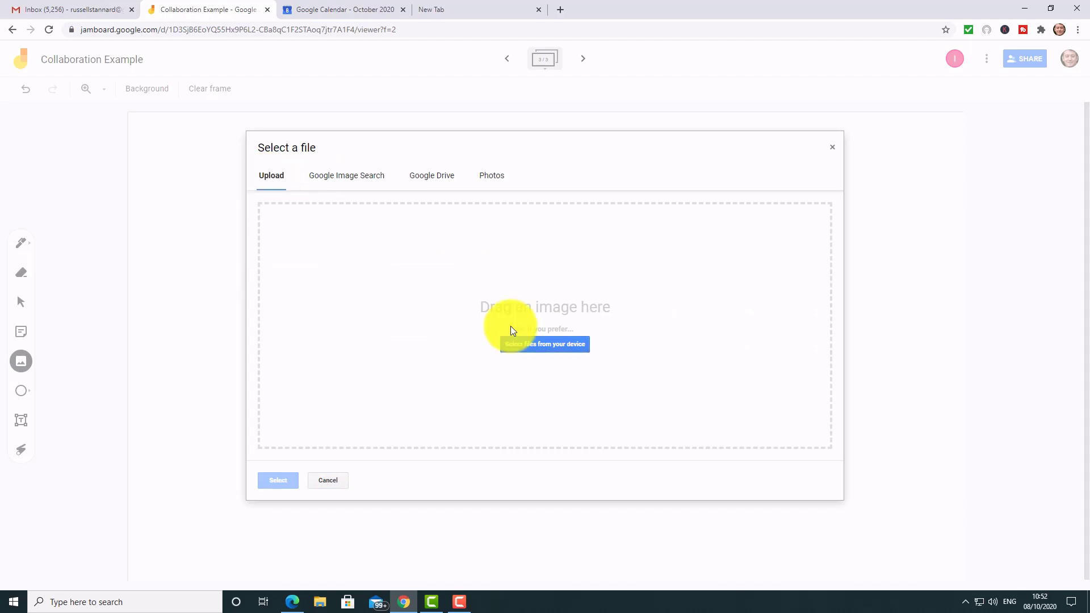
left_click(523, 345)
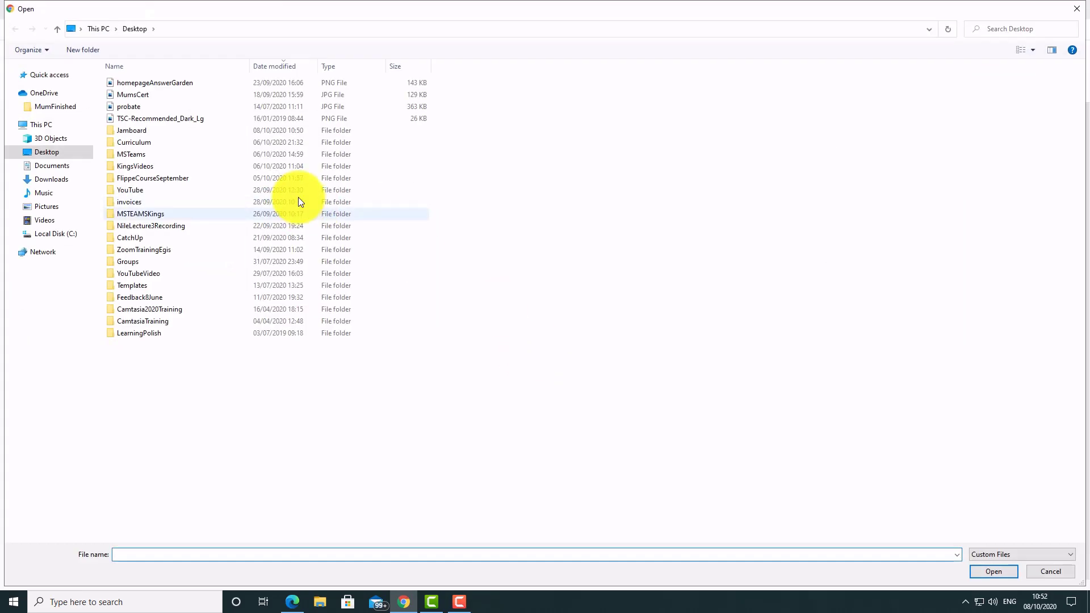
left_click(46, 206)
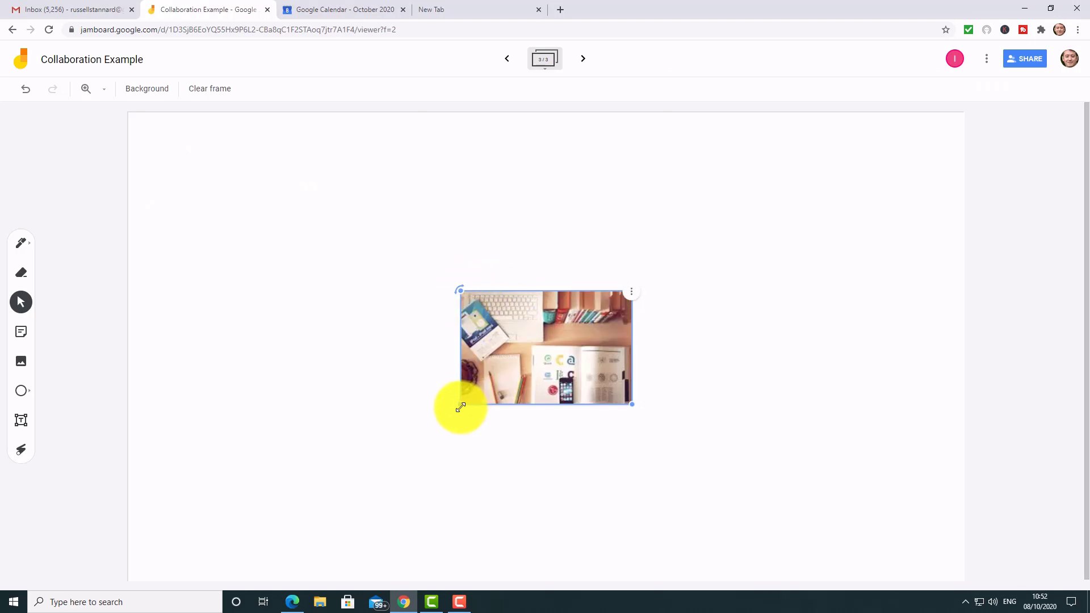
- Enlarge the desk photo and move it up to the middle of the frame
left_click_drag(433, 423, 352, 476)
left_click_drag(540, 383, 559, 323)
left_click(409, 150)
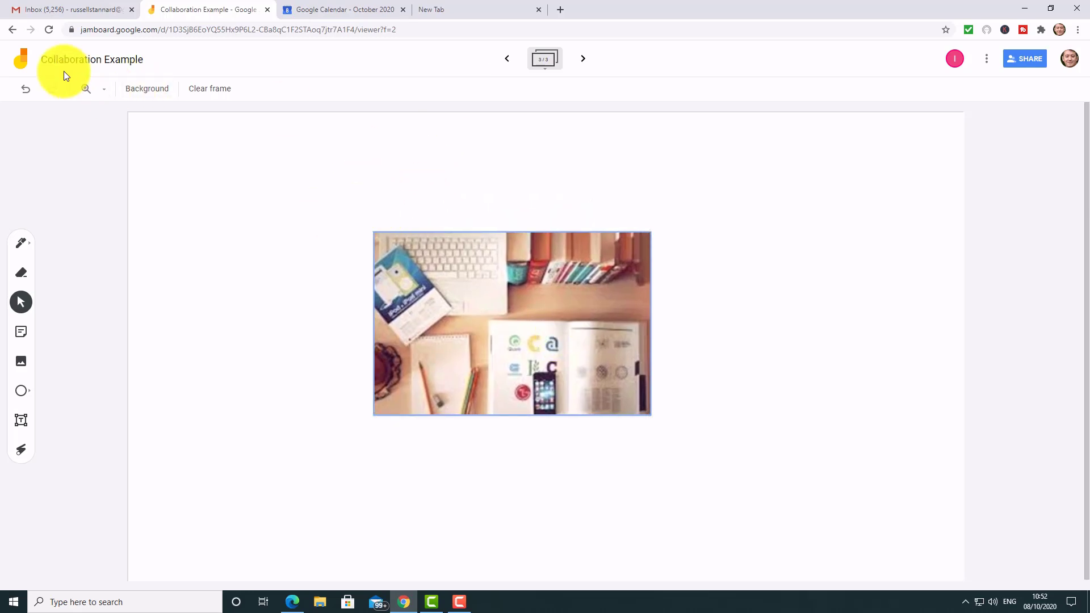
- Add the text label "Telephone" above and to the left of the photo and "Book" to its left
left_click(22, 335)
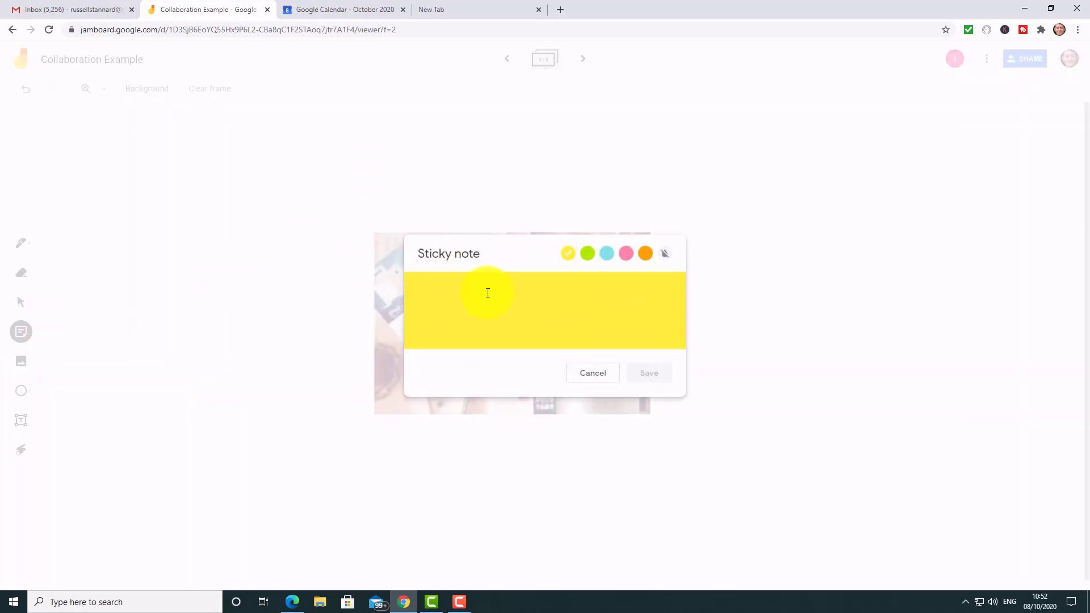
left_click(603, 372)
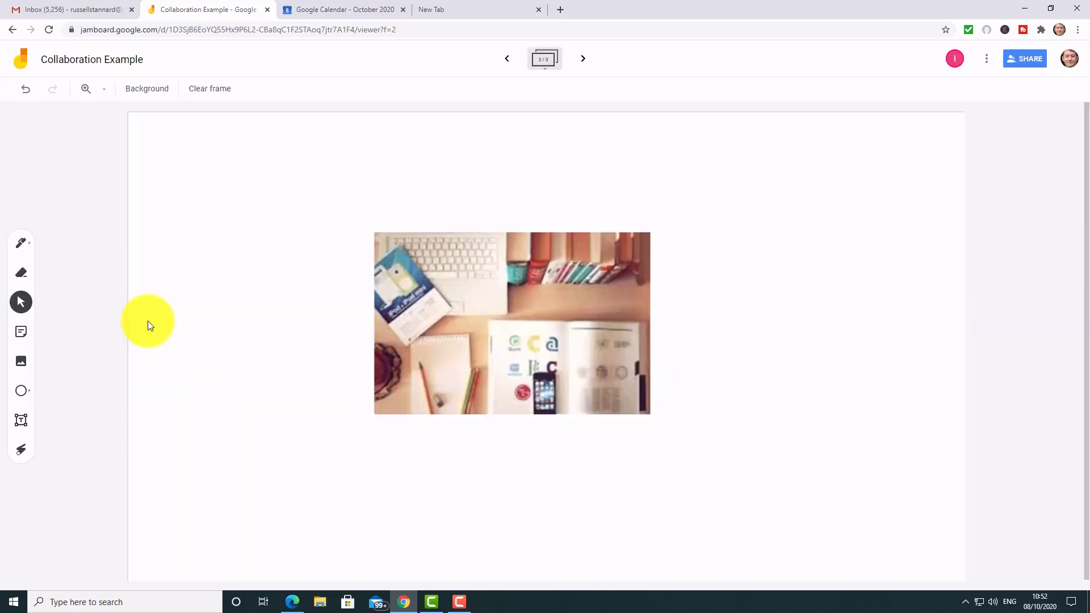
left_click(21, 421)
left_click(219, 180)
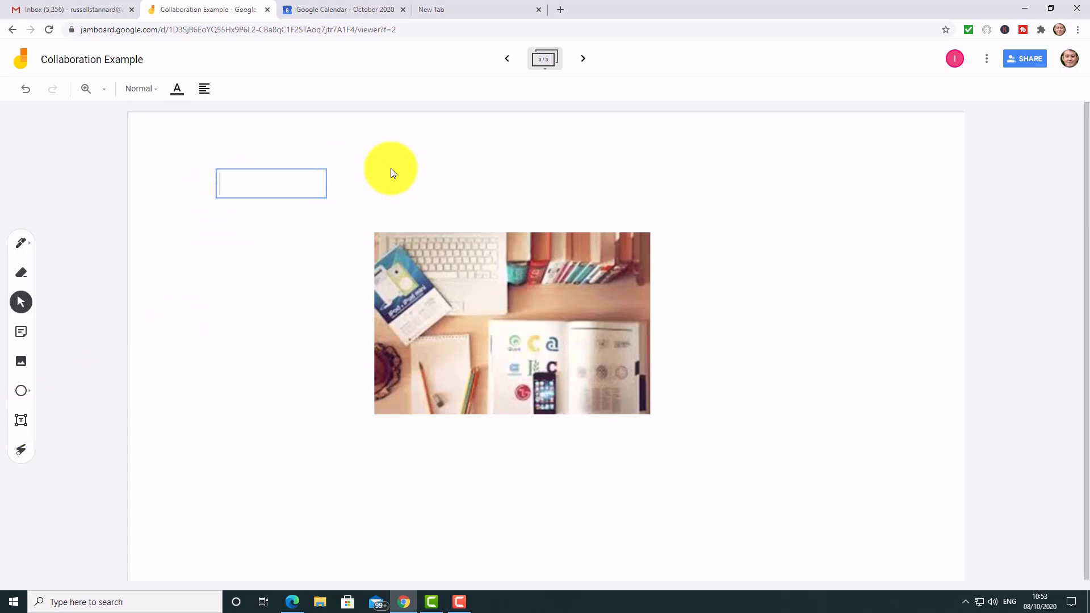
type("Telephone")
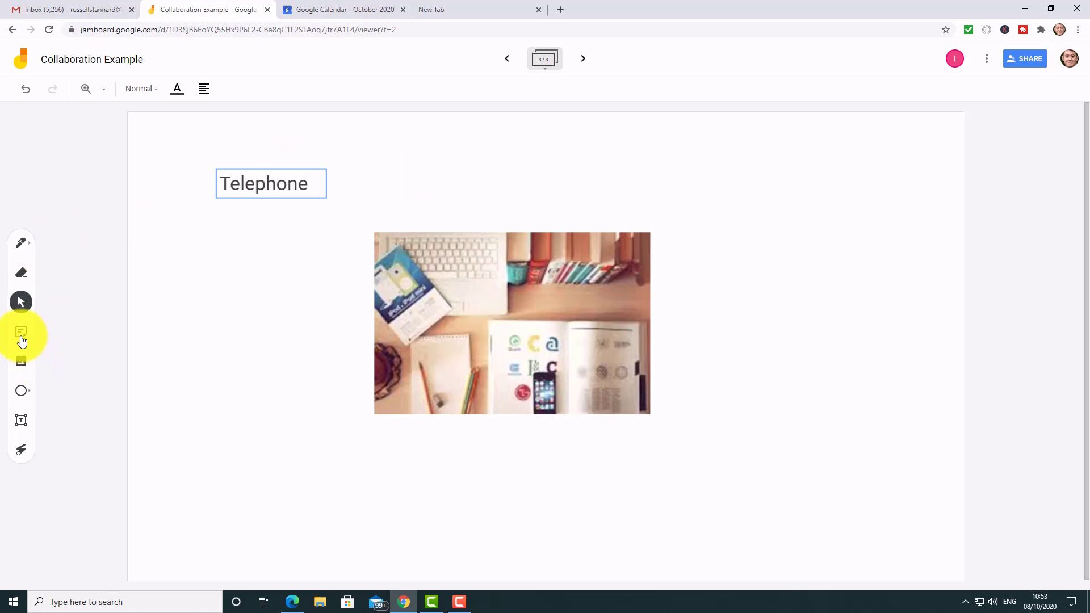
left_click(21, 420)
left_click(158, 366)
type("Book")
left_click(206, 280)
- Add text labels "Pencil" and "Rubber" below the photo, and "Book" and "Keyboard" above it
left_click(21, 421)
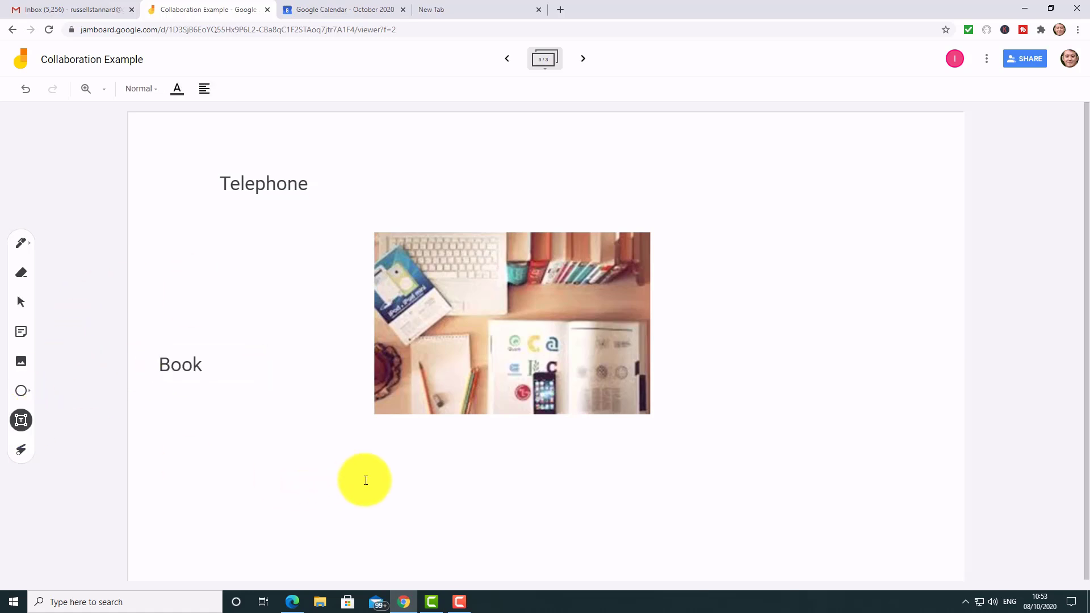
left_click(363, 481)
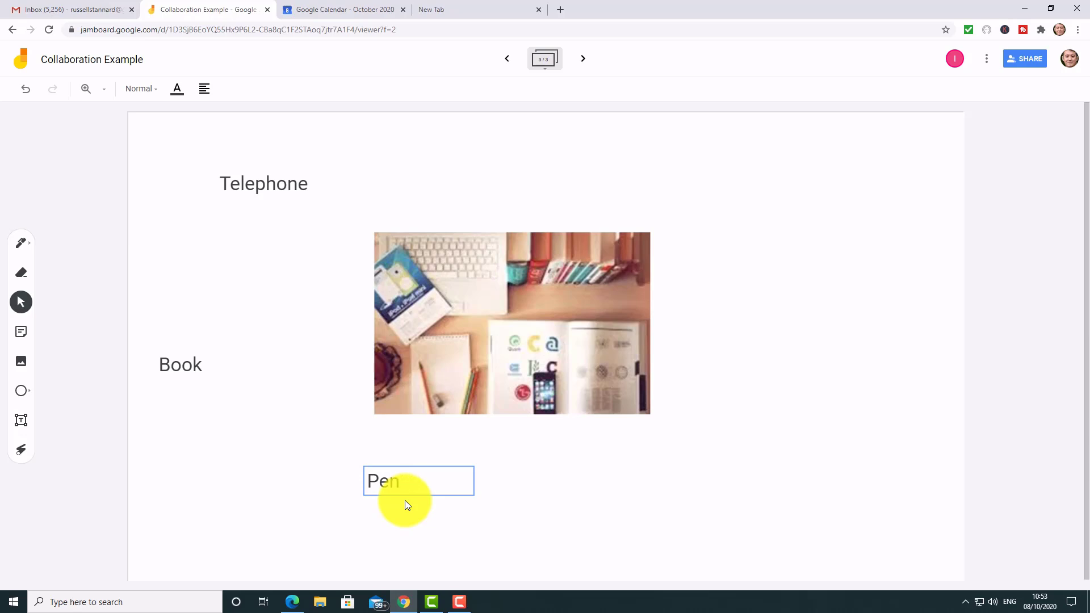
type("e")
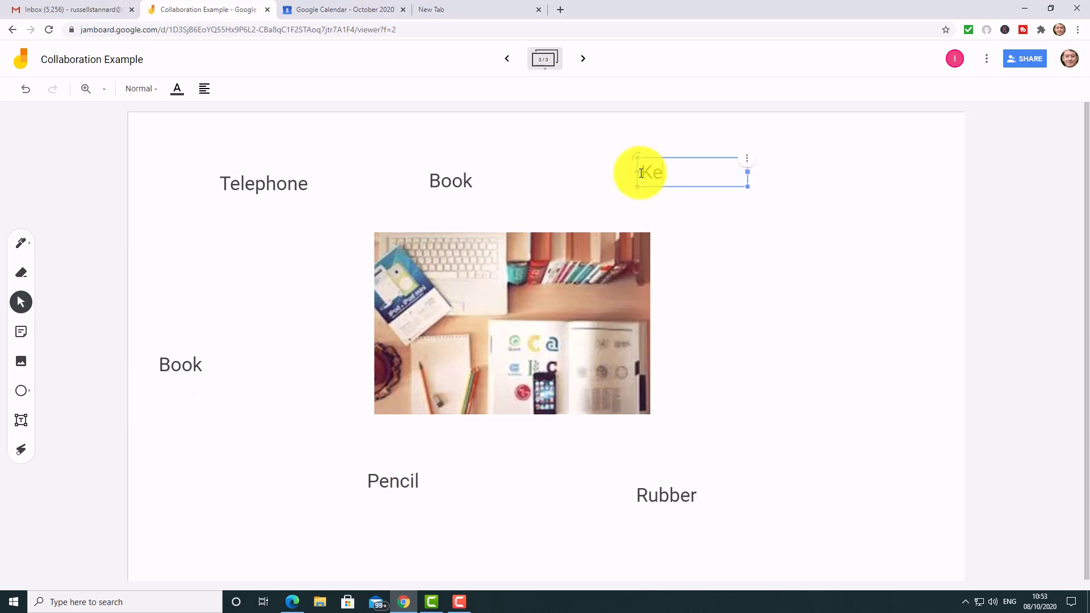
type("yboard")
left_click(738, 232)
left_click(719, 184)
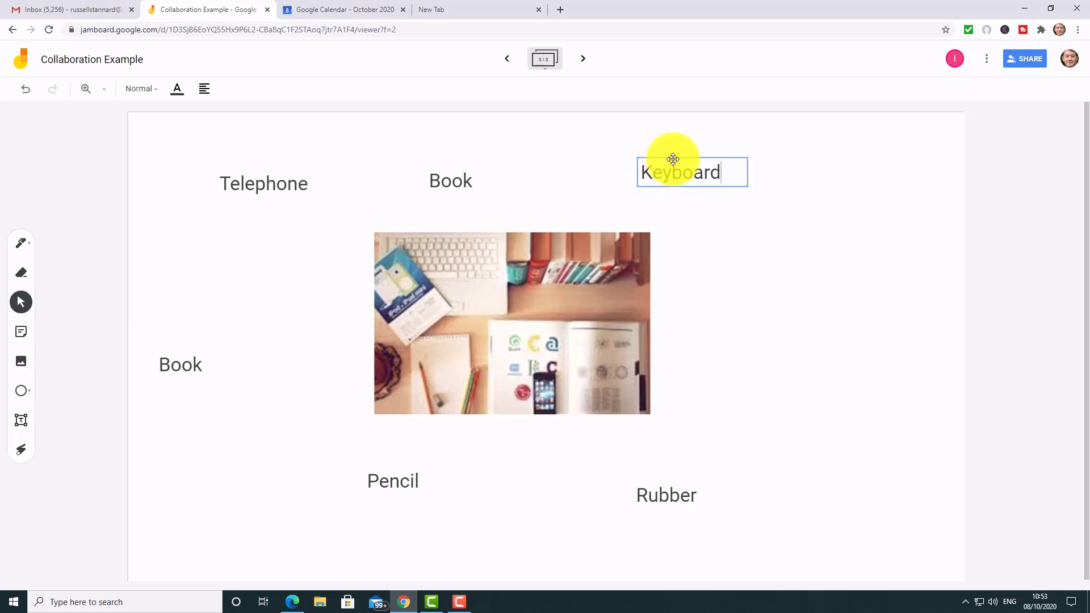
- Draw a pen line from the Book label above the photo down to the matching item in it
left_click(21, 244)
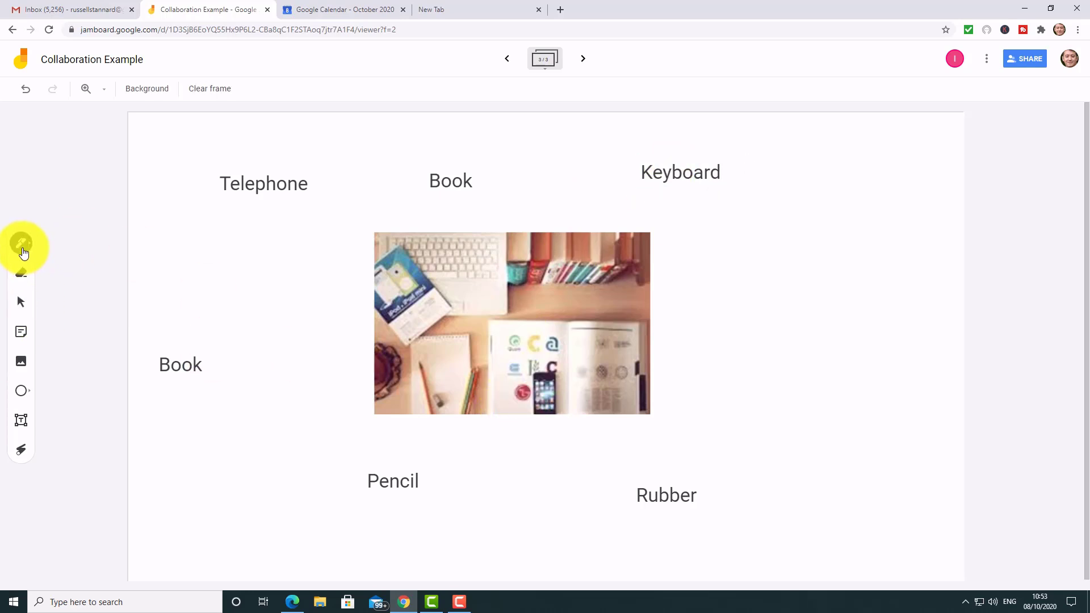
left_click_drag(453, 197, 508, 340)
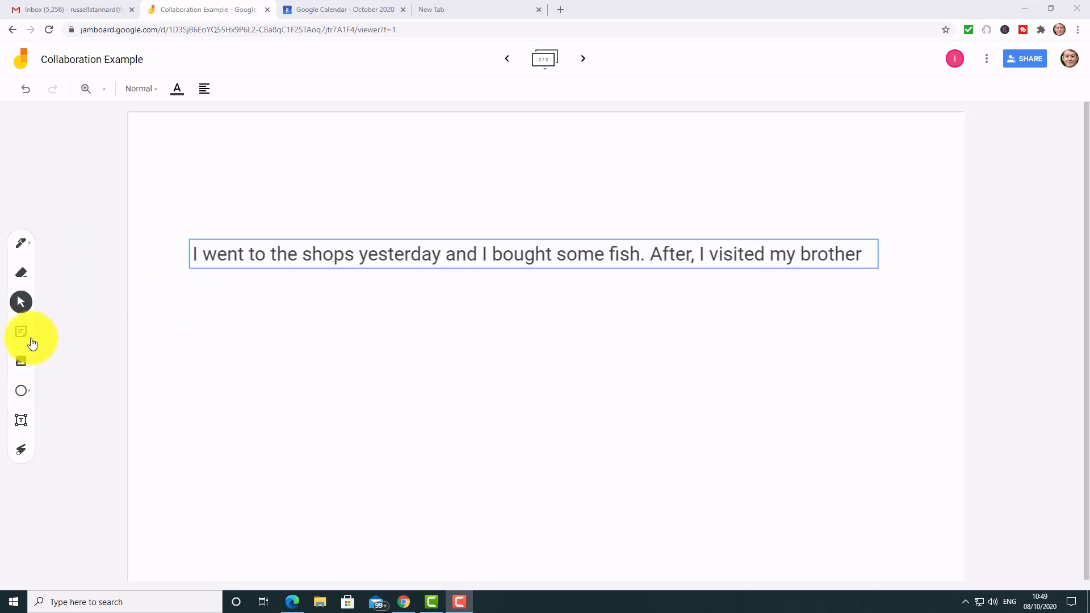
- Add a text box above the sentence with the student's first name and "underline the verbs", and widen the box
left_click(23, 420)
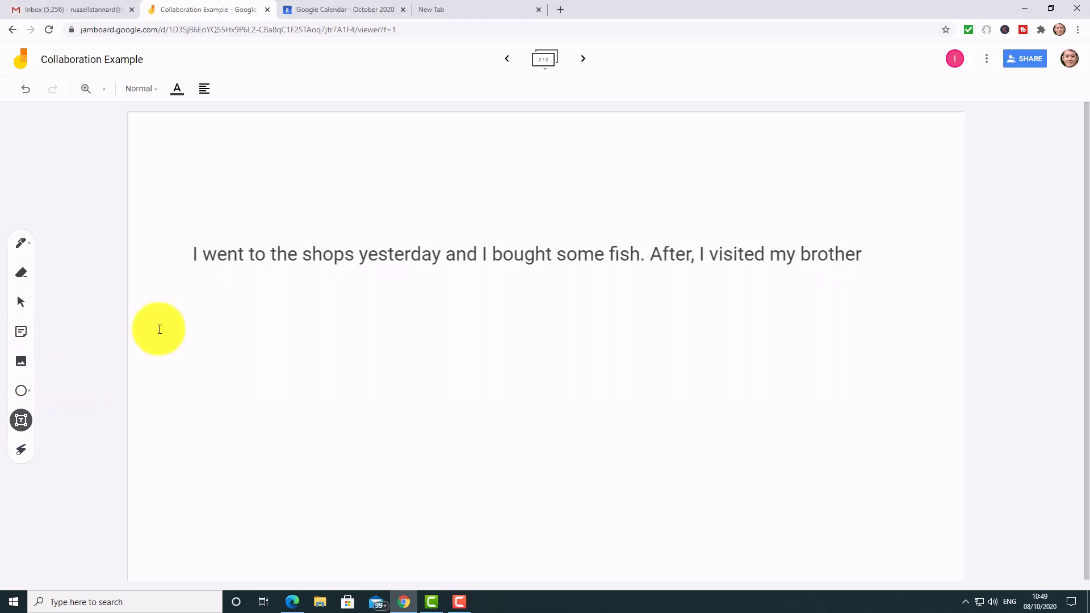
left_click(214, 219)
type("Iwona u")
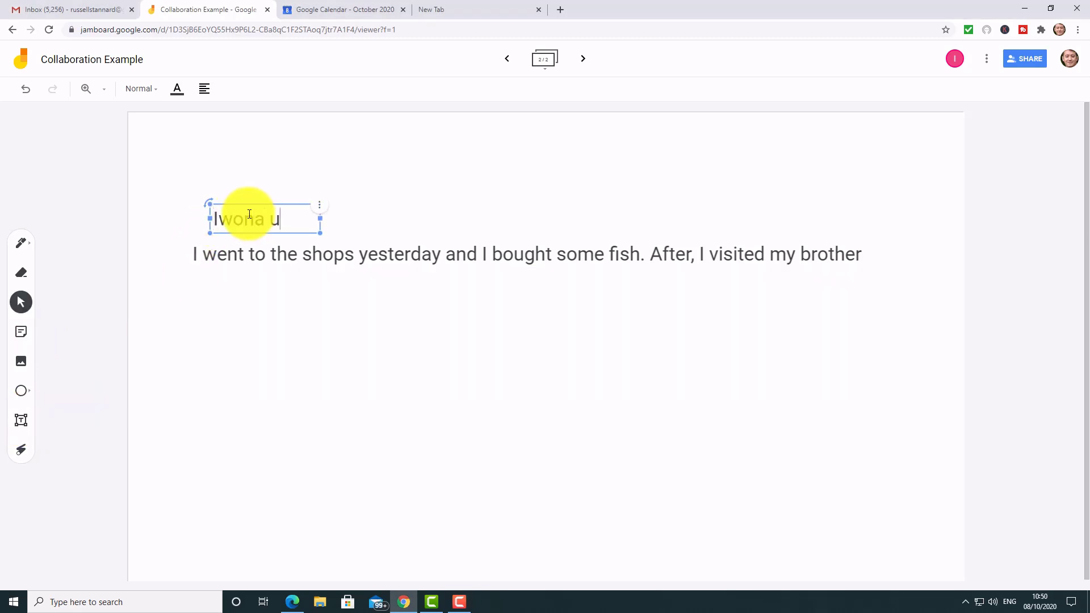
type("nderlinke")
key("BackSpace")
key("BackSpace")
type("e the v")
type("r")
key("BackSpace")
type("ee")
key("BackSpace")
type("rbs")
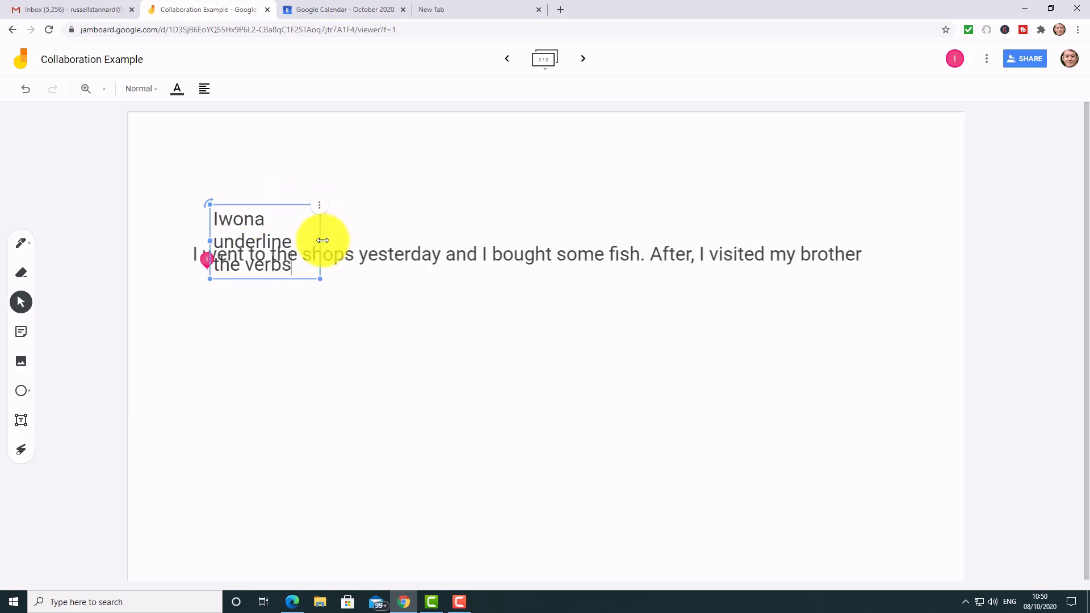
left_click_drag(320, 241, 462, 200)
left_click(459, 353)
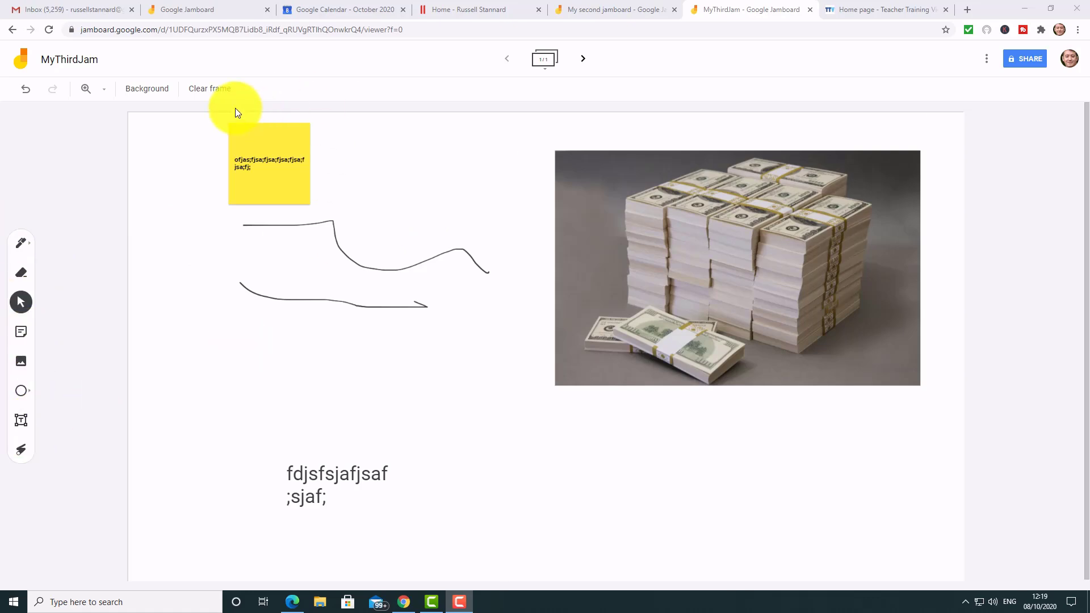
- Clear everything from the MyThirdJam frame and set its background to black
left_click(212, 89)
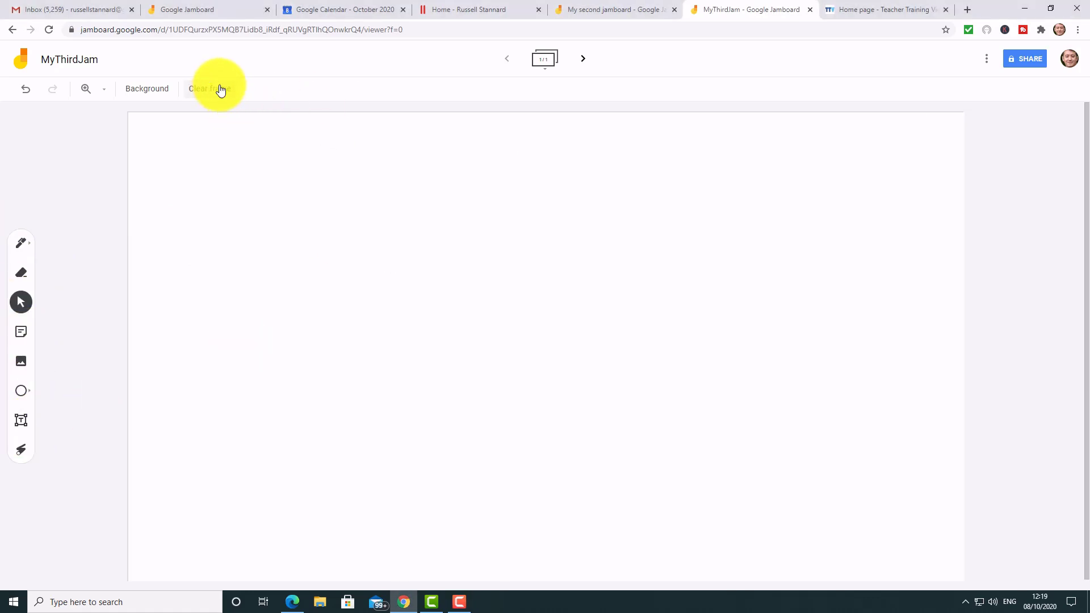
left_click(148, 90)
left_click(257, 113)
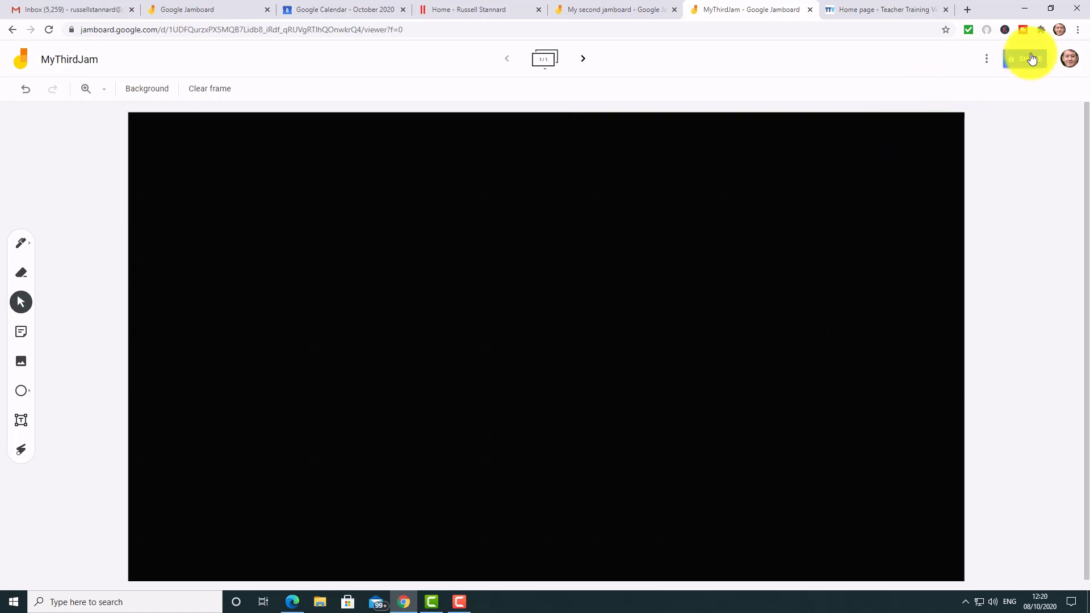
- Open the list of further actions for MyThirdJam
left_click(987, 59)
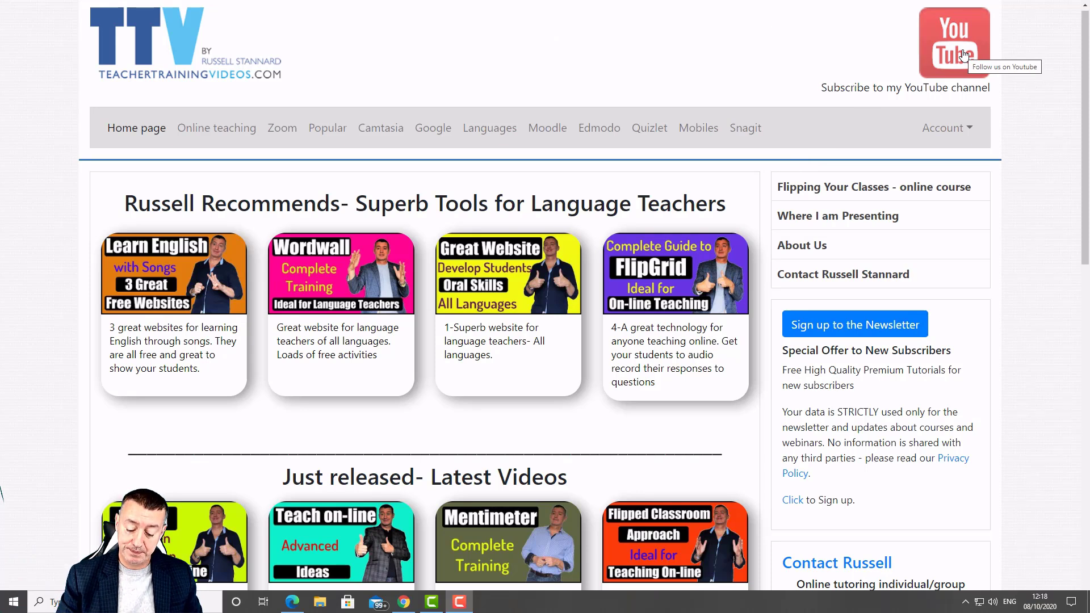
scroll(964, 54, "down", 5)
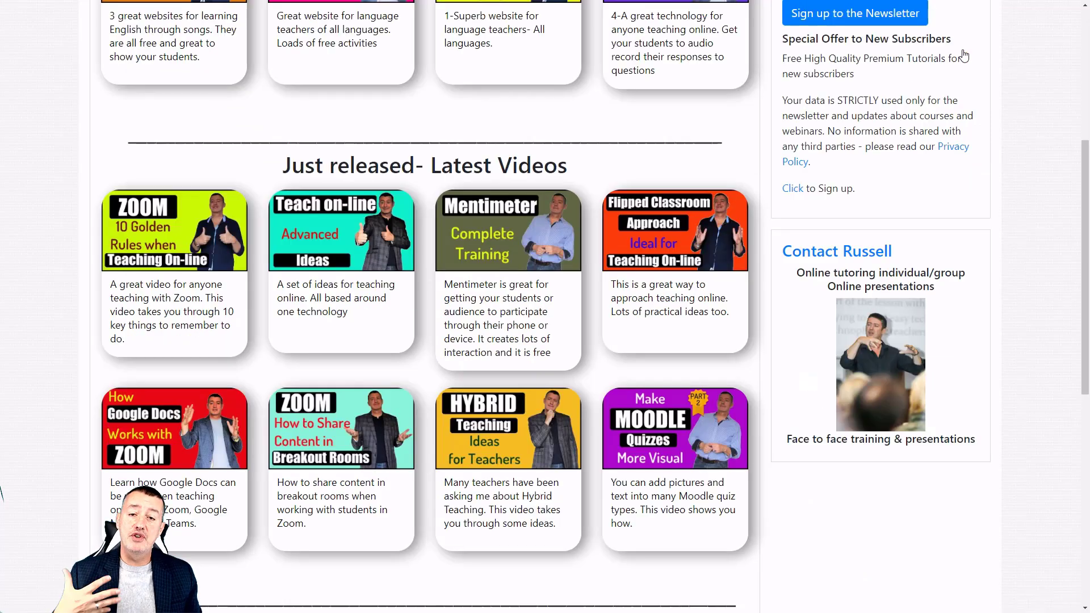